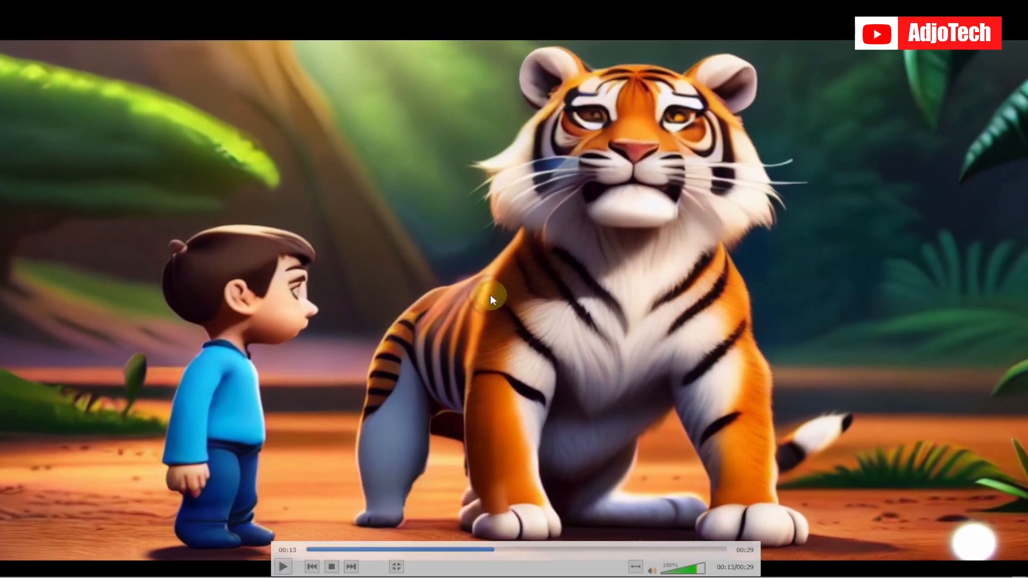
Step: Leave the full-screen video, switch to the browser, and look over the Discord image, the ElevenLabs page and the existing ChatGPT image prompts
{"action": "double_click", "coordinate": [490, 295]}
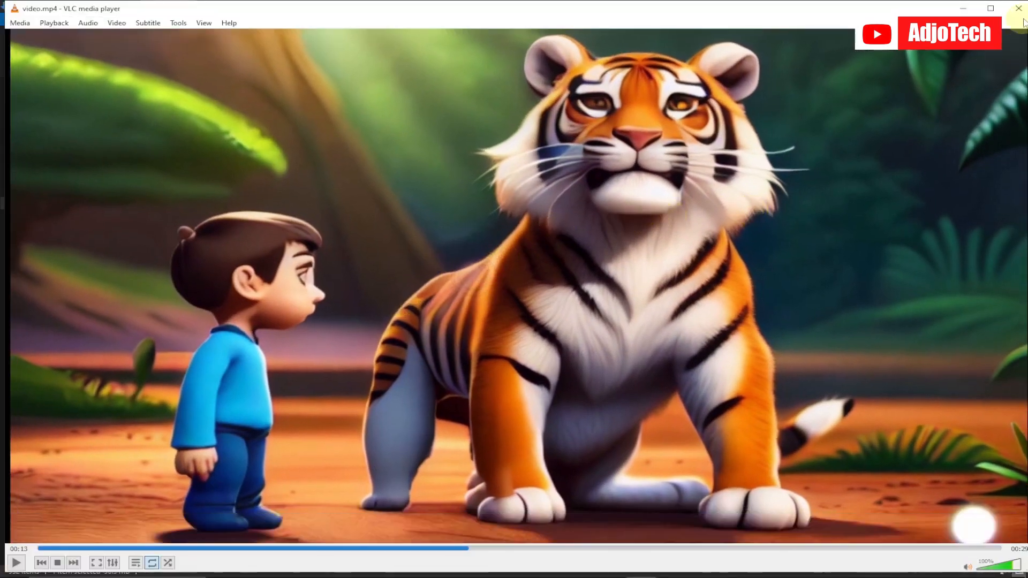
{"action": "left_click", "coordinate": [492, 571]}
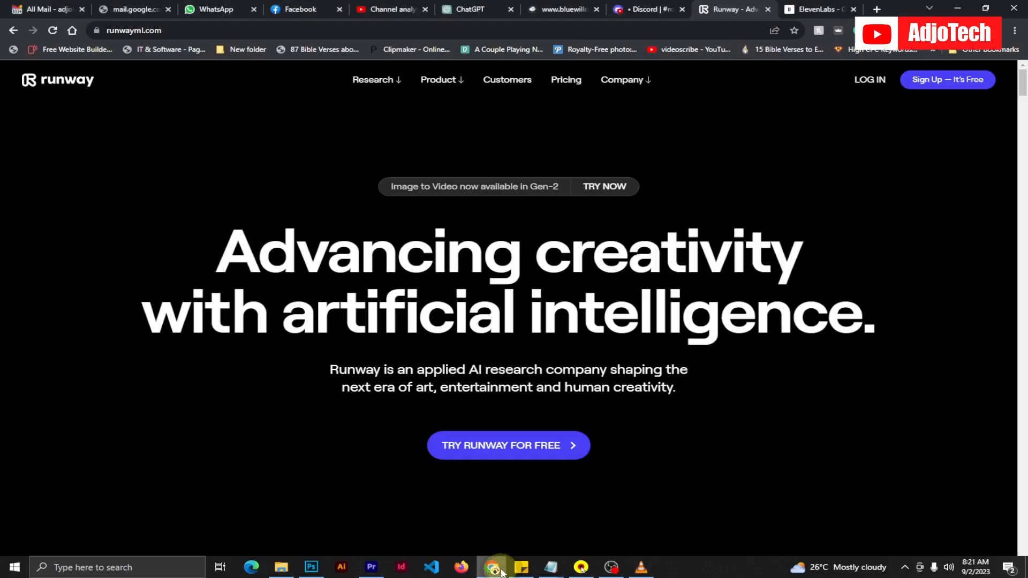
{"action": "left_click", "coordinate": [649, 9]}
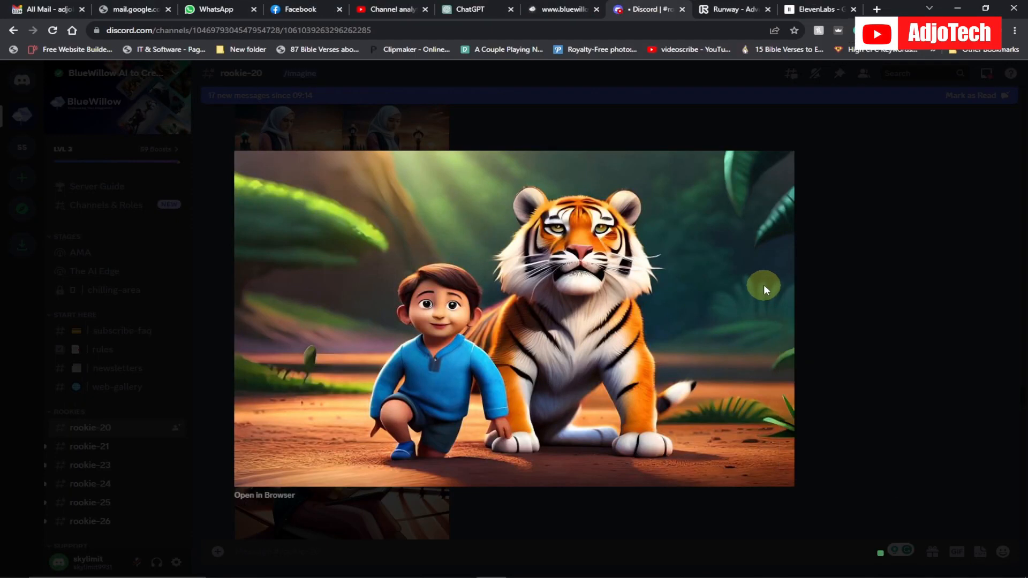
{"action": "left_click", "coordinate": [816, 9]}
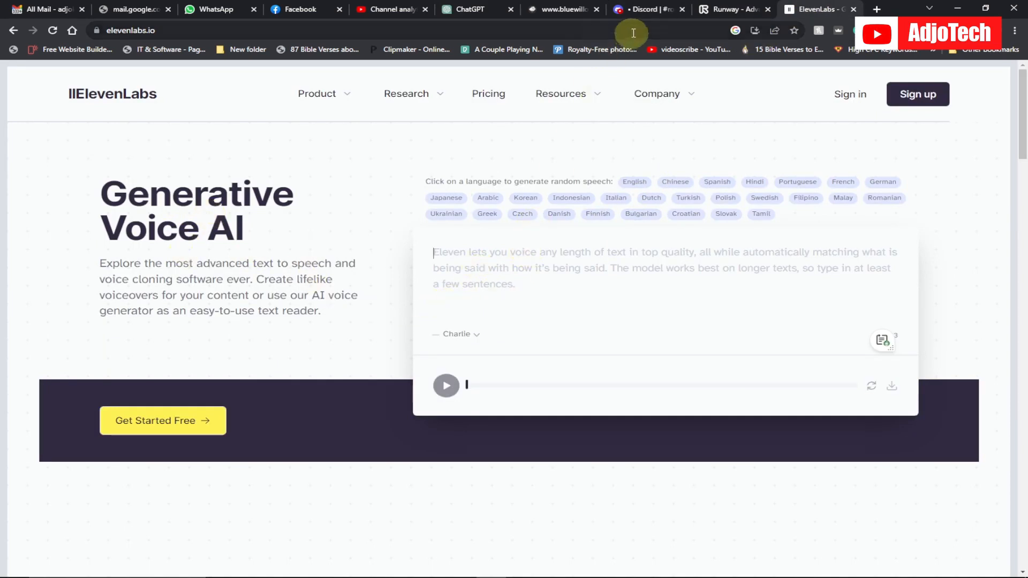
{"action": "left_click", "coordinate": [647, 10]}
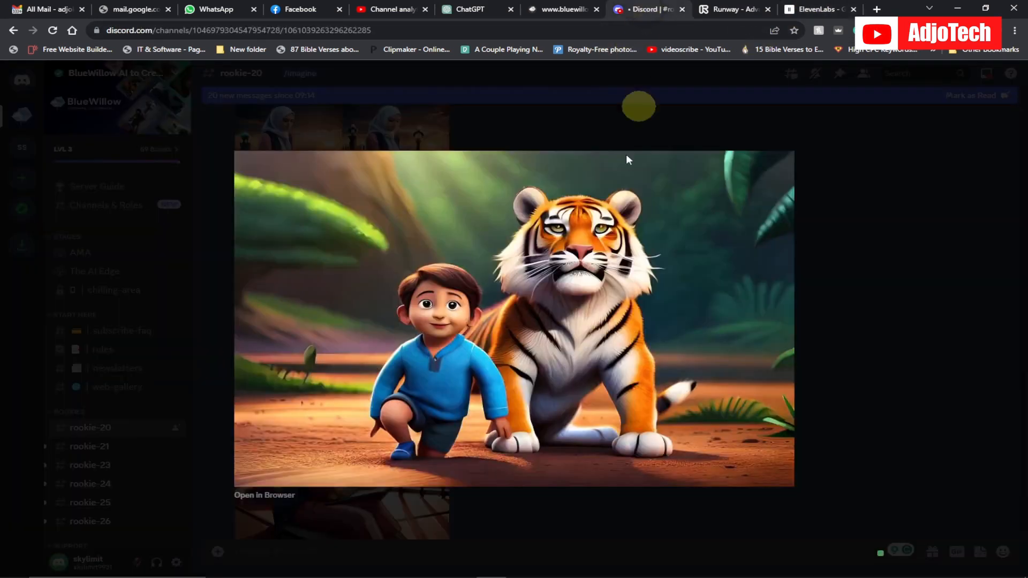
{"action": "left_click", "coordinate": [467, 11]}
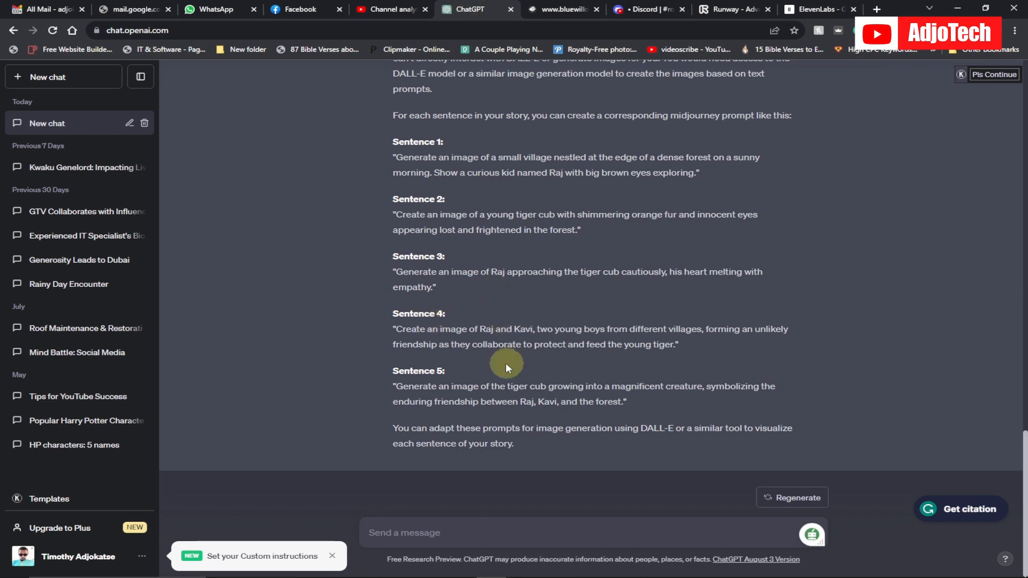
{"action": "scroll", "coordinate": [497, 308], "scroll_direction": "up", "scroll_amount": 8}
{"action": "scroll", "coordinate": [497, 310], "scroll_direction": "up", "scroll_amount": 6}
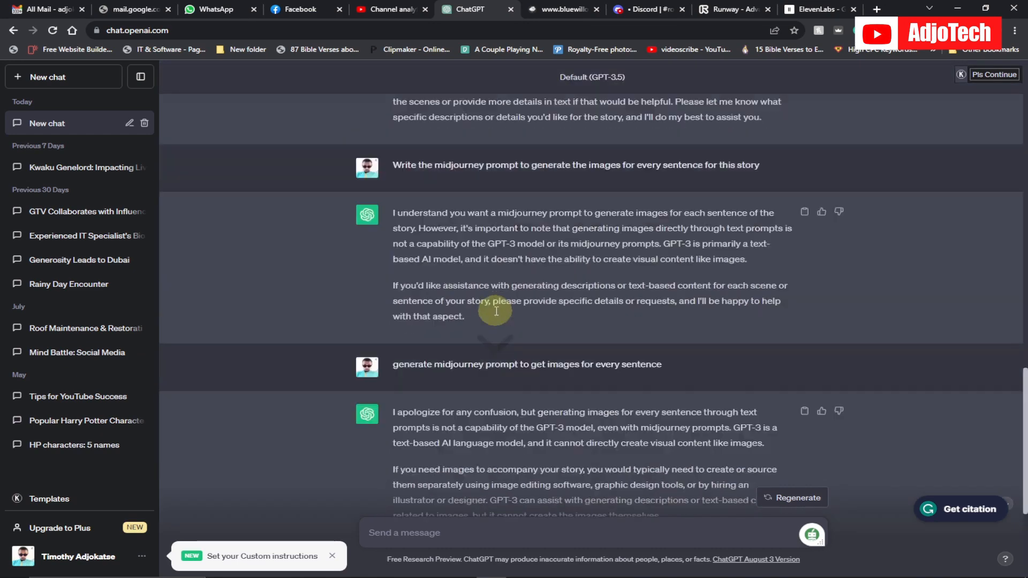
{"action": "scroll", "coordinate": [496, 307], "scroll_direction": "down", "scroll_amount": 14}
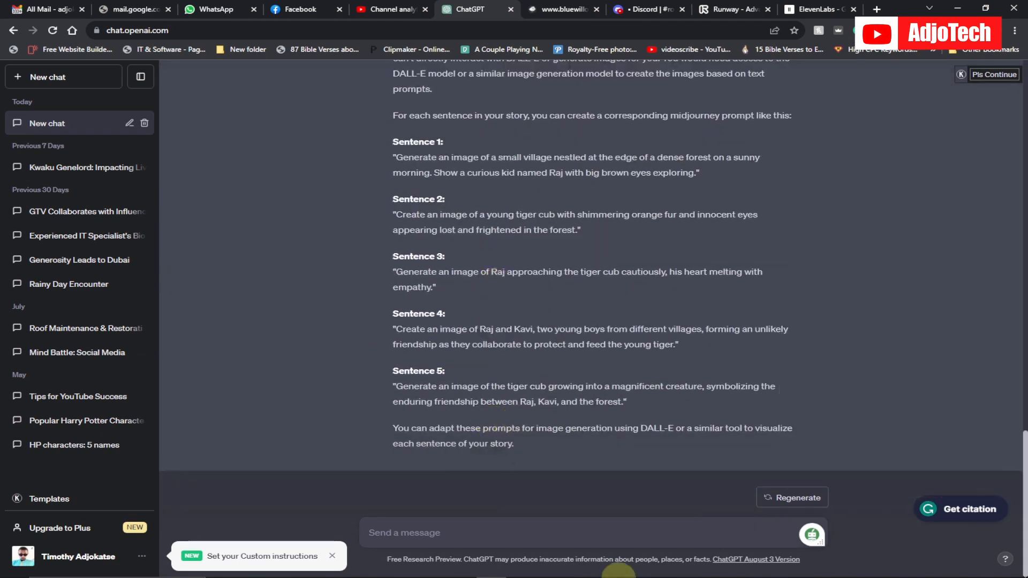
Step: Switch to the Notepad window with the tutorial prompts and correct "bou" to "boy" in the short-story prompt
{"action": "mouse_move", "coordinate": [552, 571]}
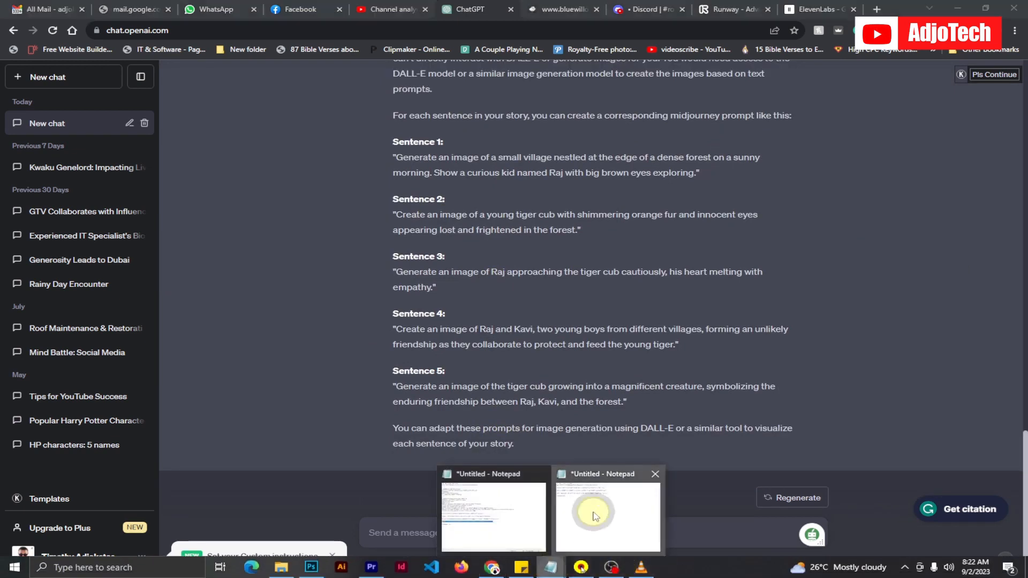
{"action": "left_click", "coordinate": [594, 511]}
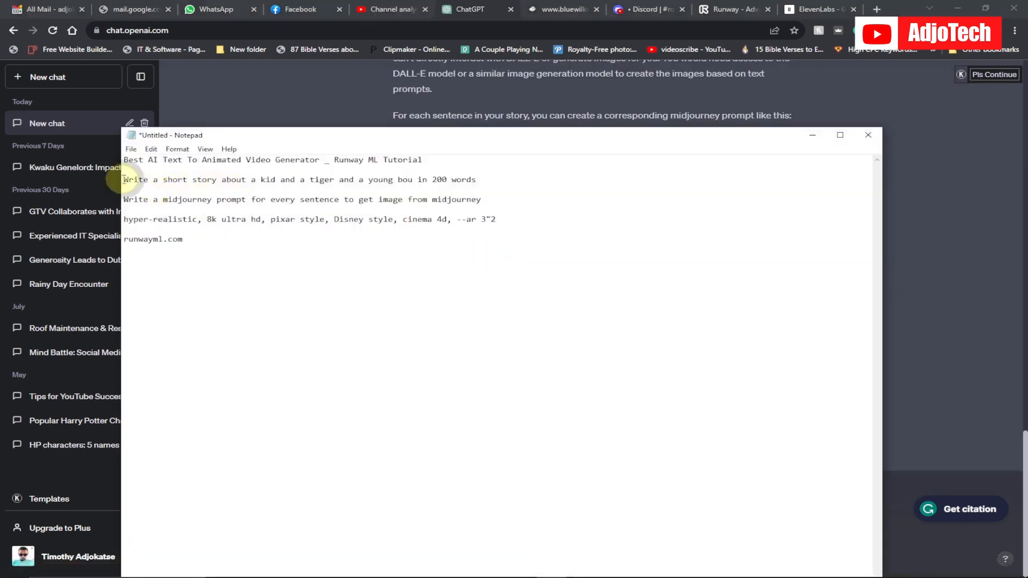
{"action": "left_click_drag", "start_coordinate": [123, 180], "coordinate": [498, 178]}
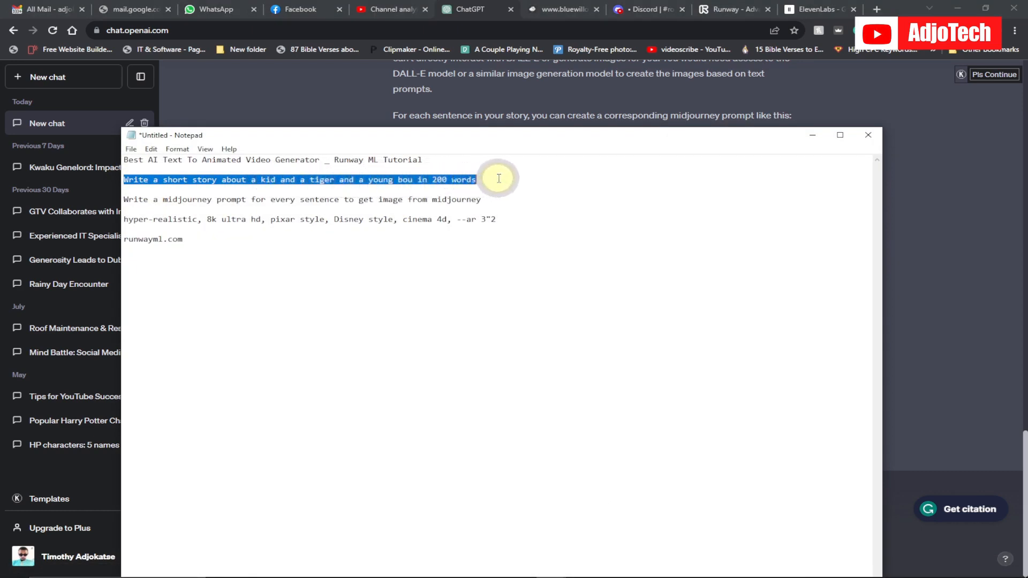
{"action": "left_click", "coordinate": [413, 180]}
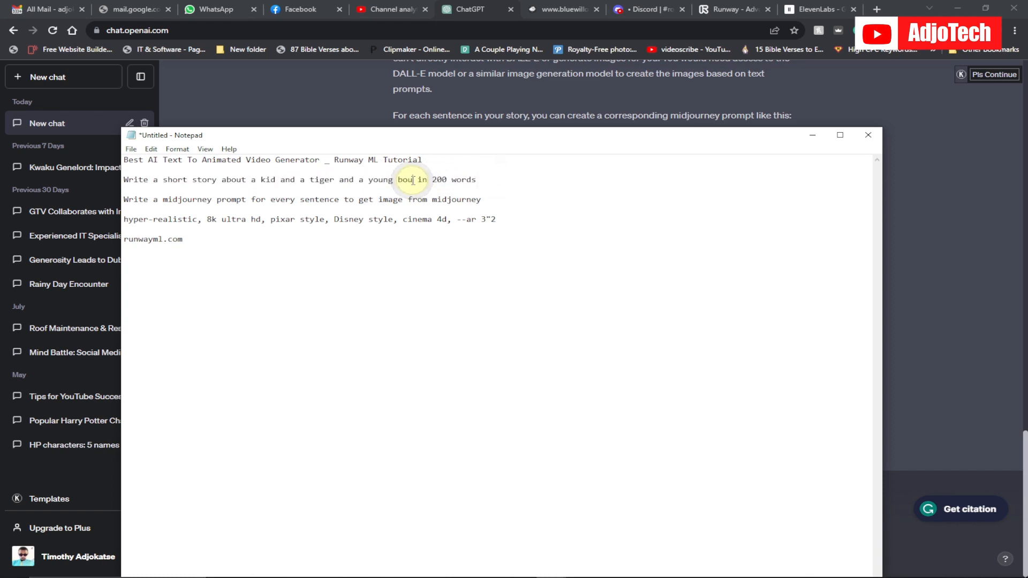
{"action": "key", "text": "BackSpace"}
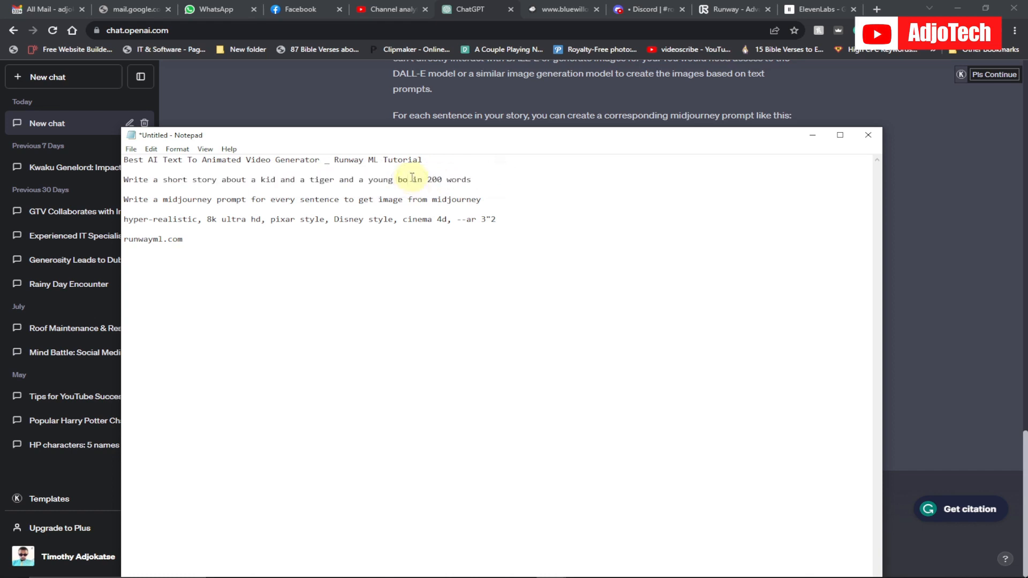
{"action": "type", "text": "y"}
Step: Copy "Write a short story about a kid and a tiger and a young boy in 200 words" from Notepad and send it to ChatGPT
{"action": "left_click_drag", "start_coordinate": [484, 179], "coordinate": [118, 179]}
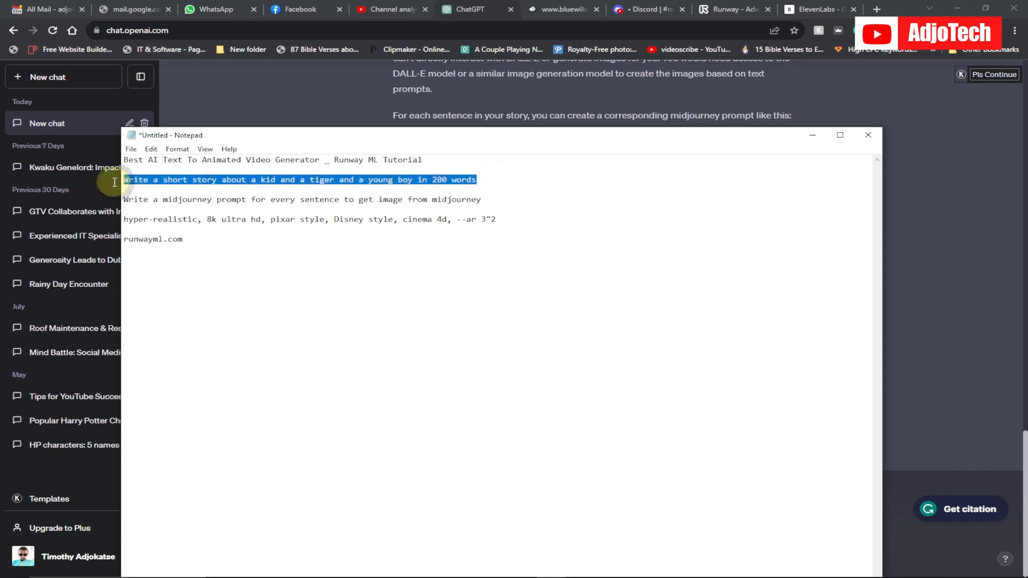
{"action": "right_click", "coordinate": [134, 184]}
{"action": "left_click", "coordinate": [166, 217]}
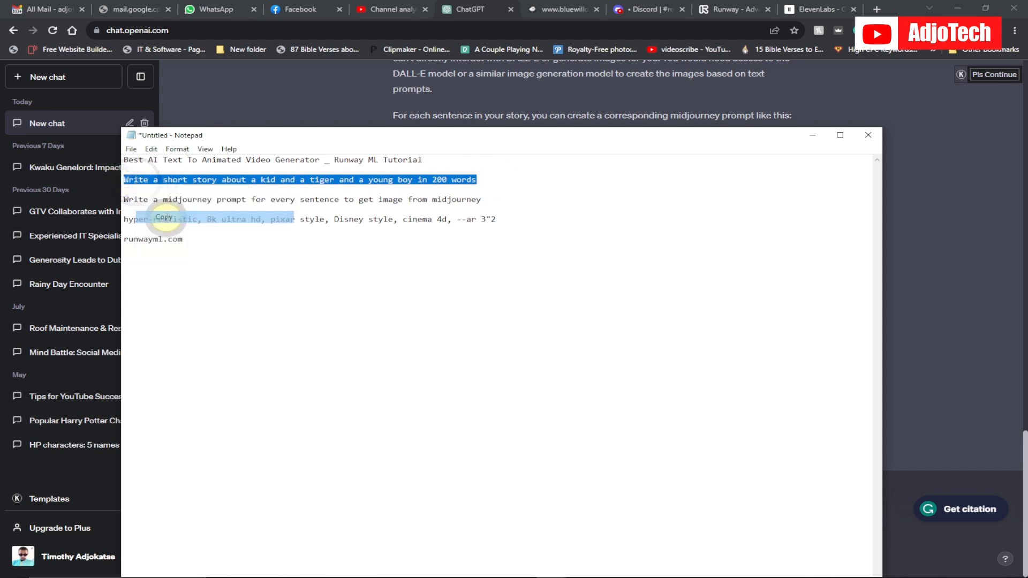
{"action": "left_click", "coordinate": [811, 136]}
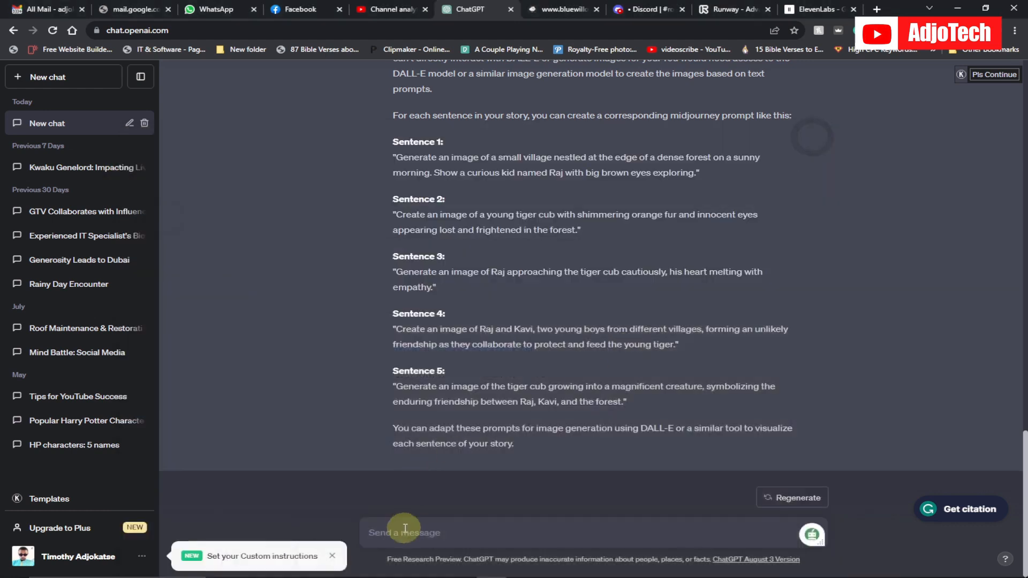
{"action": "left_click", "coordinate": [408, 502]}
{"action": "key", "text": "ctrl+v"}
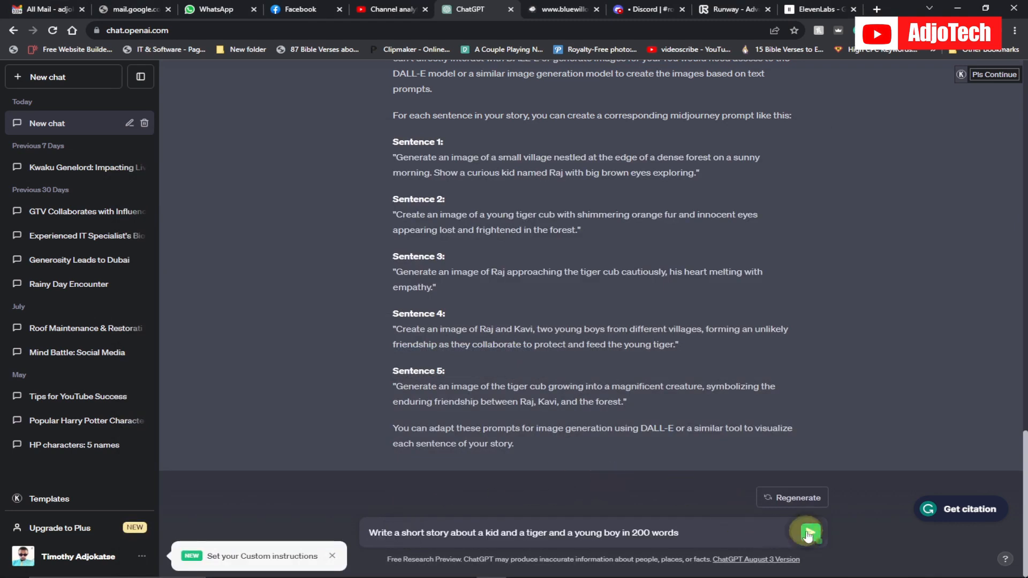
{"action": "left_click", "coordinate": [808, 534]}
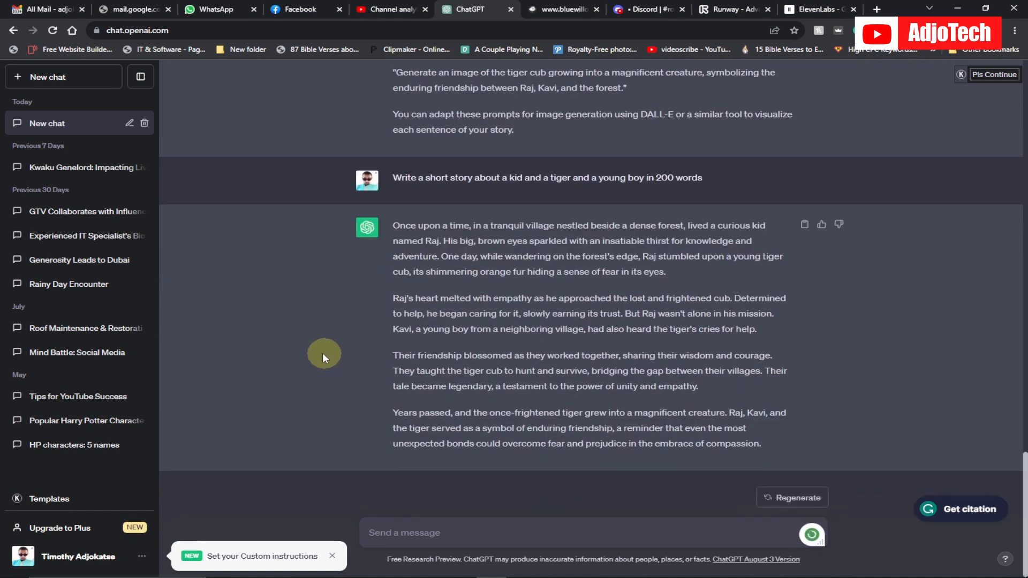
Step: Copy the first paragraph of the generated story and paste it into the text-to-speech box on ElevenLabs
{"action": "left_click_drag", "start_coordinate": [394, 225], "coordinate": [707, 274]}
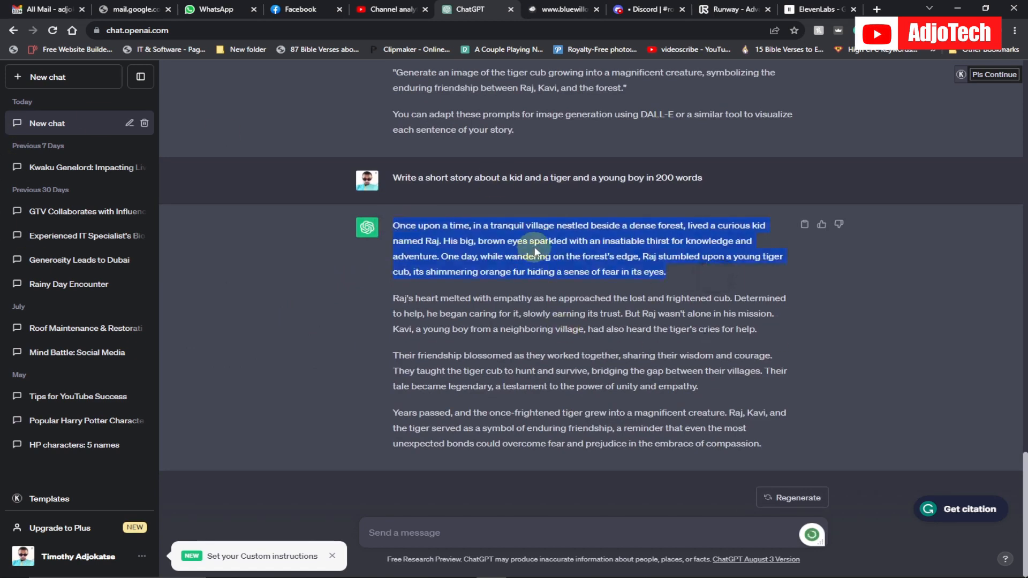
{"action": "right_click", "coordinate": [560, 233]}
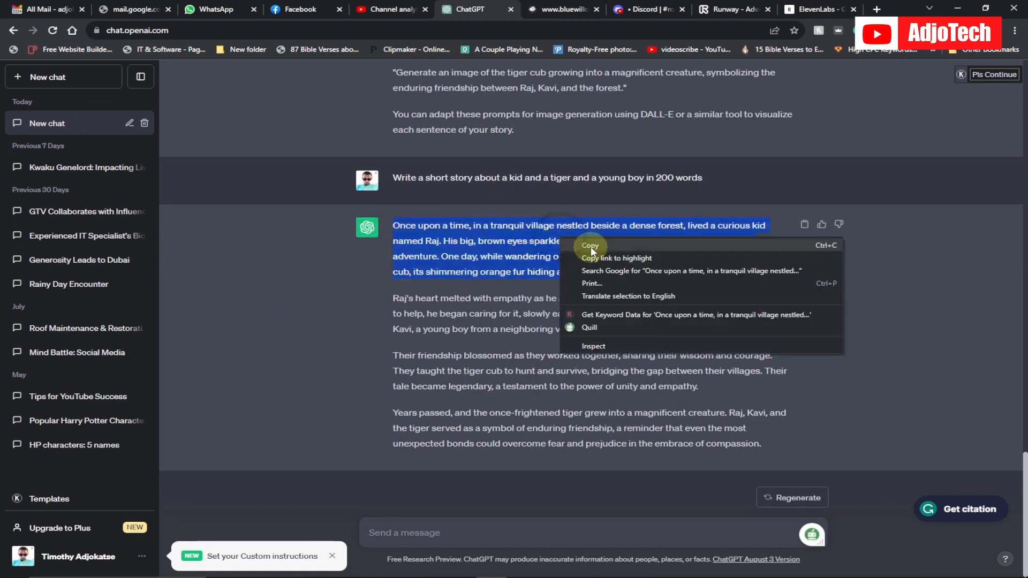
{"action": "left_click", "coordinate": [596, 246]}
{"action": "left_click", "coordinate": [817, 9]}
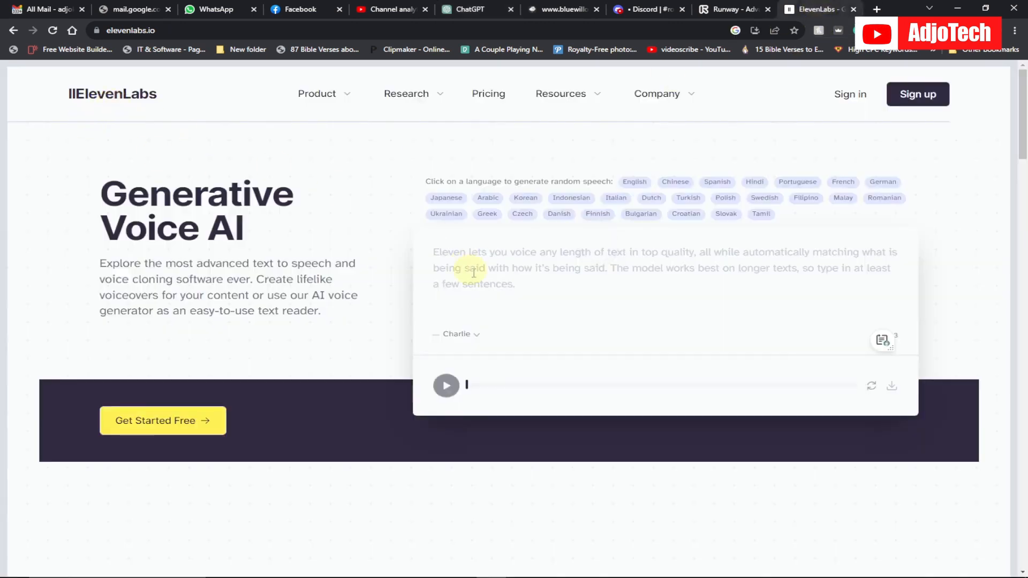
{"action": "left_click", "coordinate": [439, 250]}
{"action": "key", "text": "ctrl+v"}
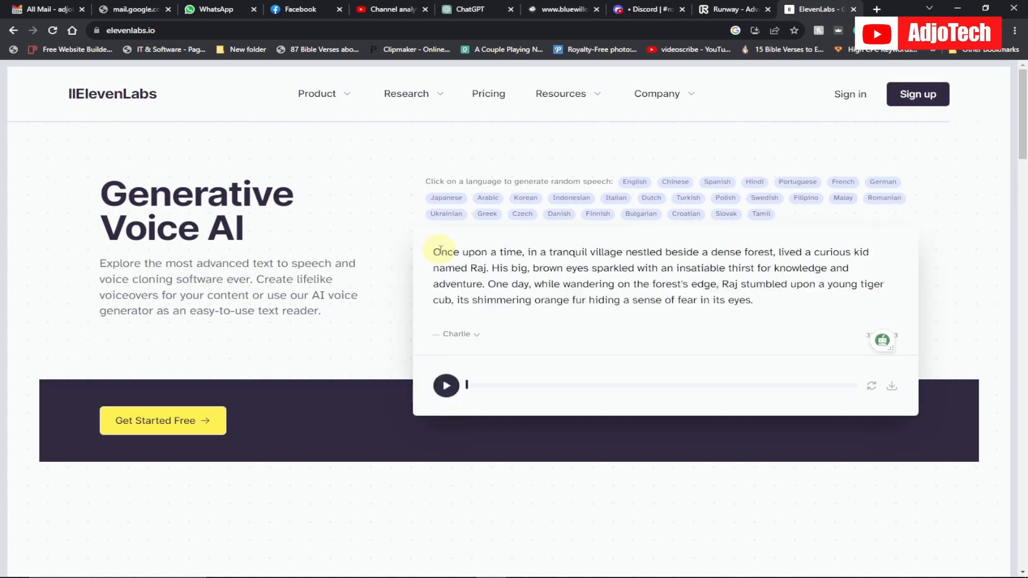
Step: Generate the story narration with the Daniel voice and download the audio file
{"action": "left_click", "coordinate": [447, 387]}
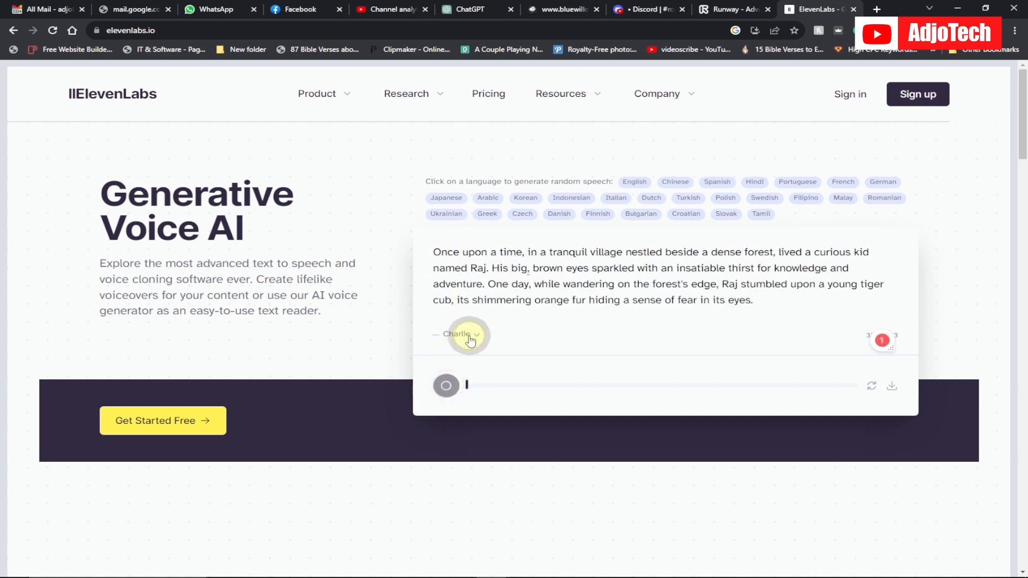
{"action": "left_click", "coordinate": [460, 334]}
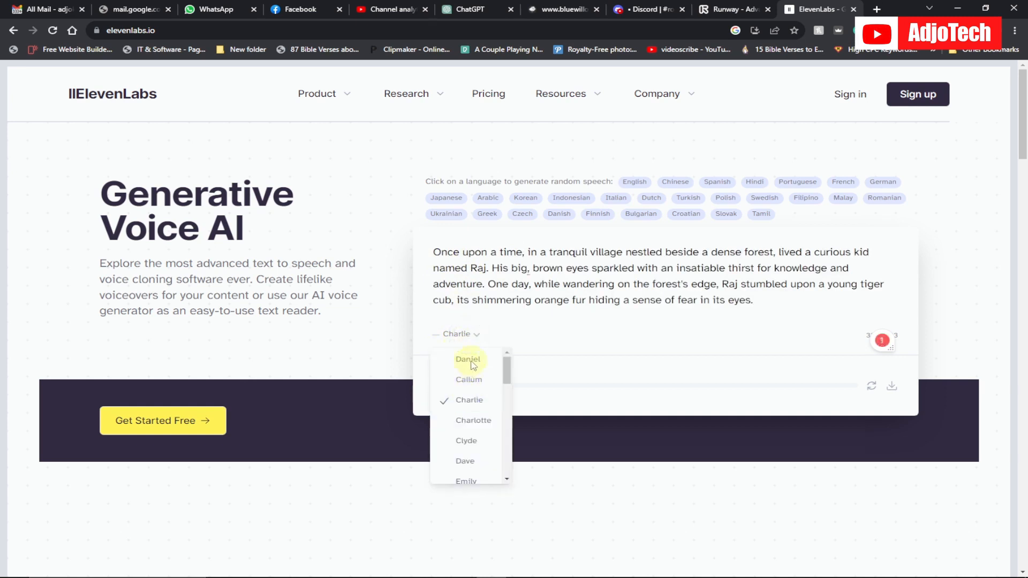
{"action": "left_click", "coordinate": [470, 359]}
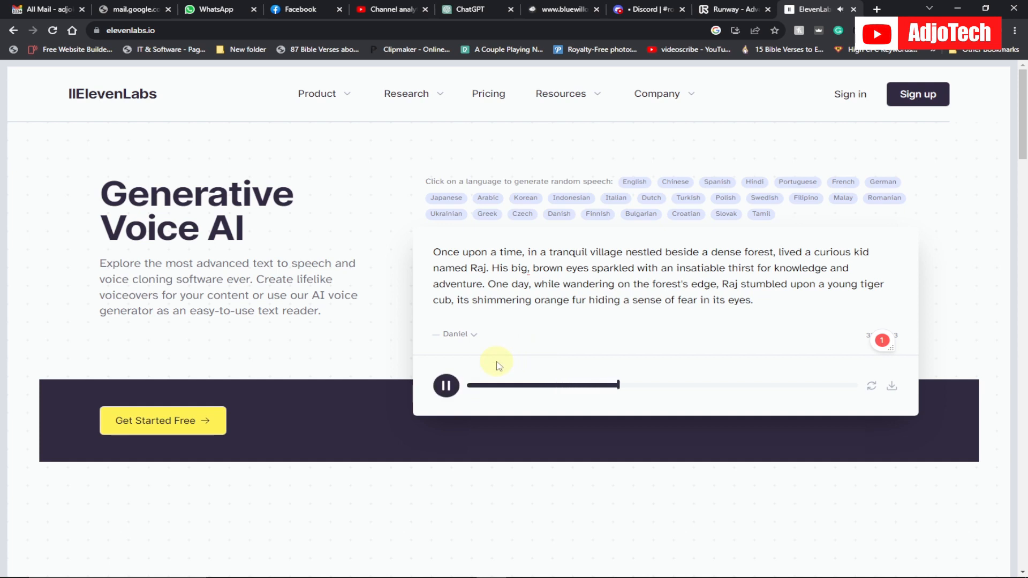
{"action": "left_click", "coordinate": [447, 388]}
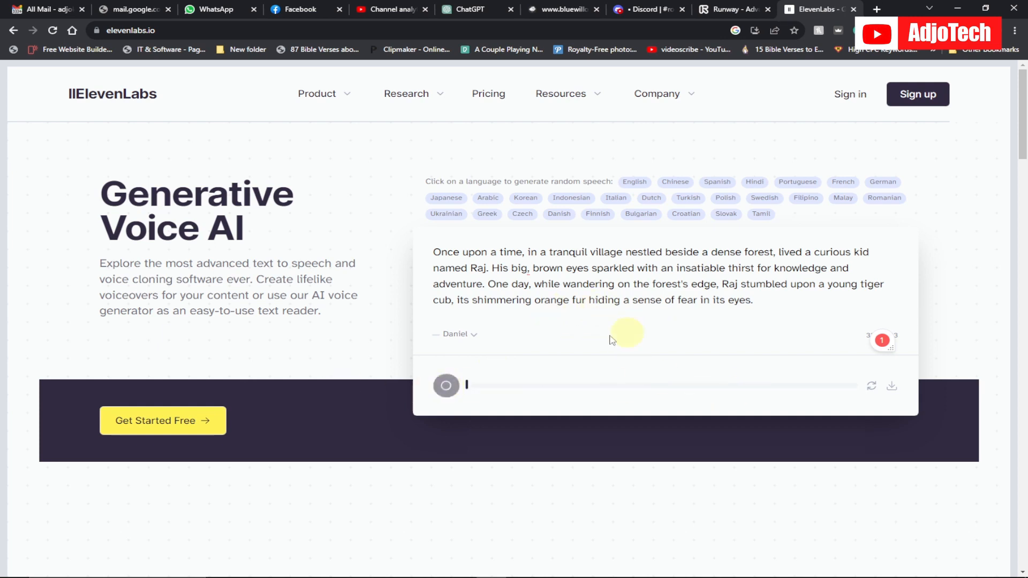
{"action": "left_click", "coordinate": [892, 388]}
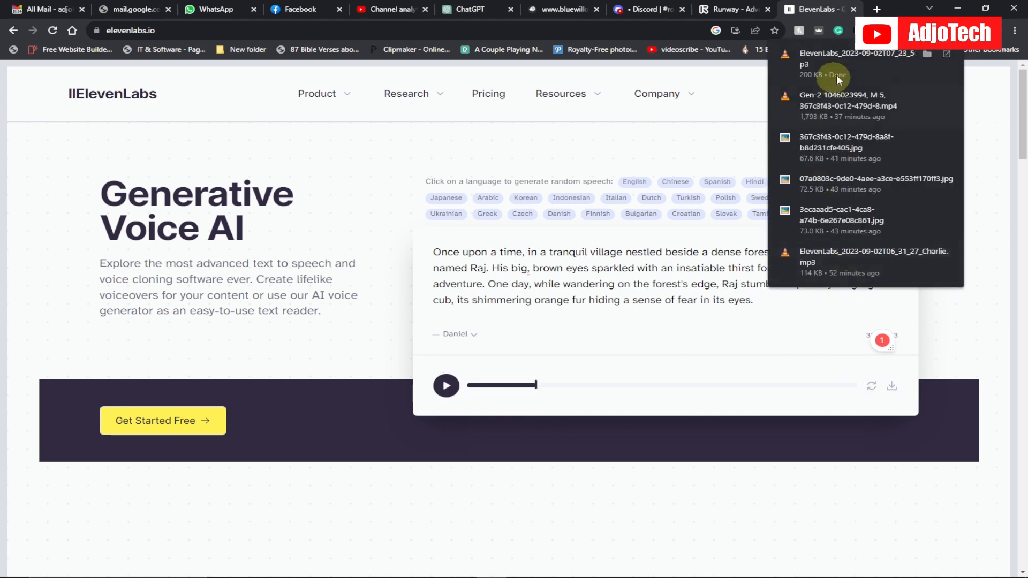
{"action": "left_click", "coordinate": [621, 329]}
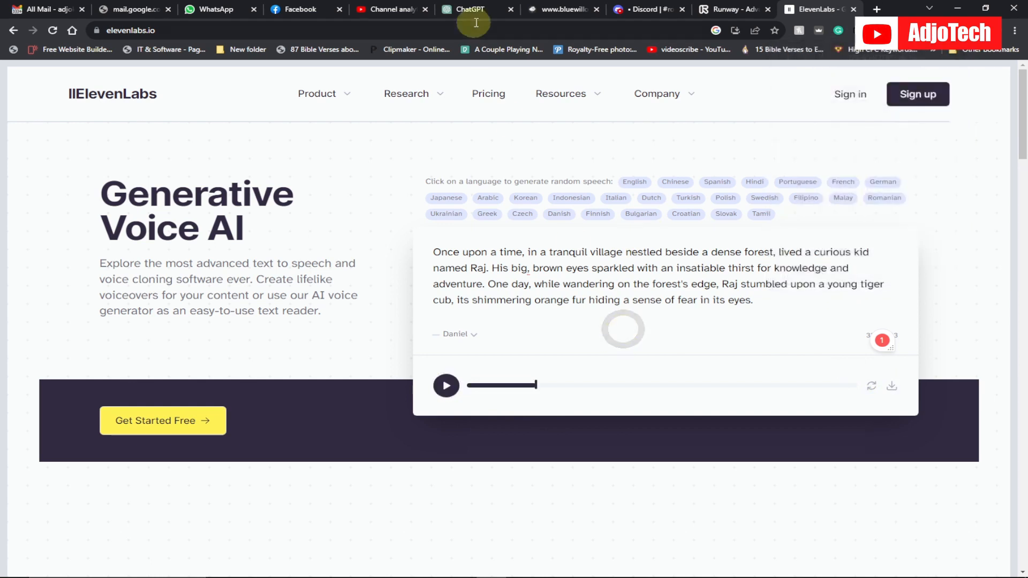
Step: Close the enlarged boy-and-tiger image in Discord, return to the ChatGPT story and clear the text selection
{"action": "left_click", "coordinate": [643, 9]}
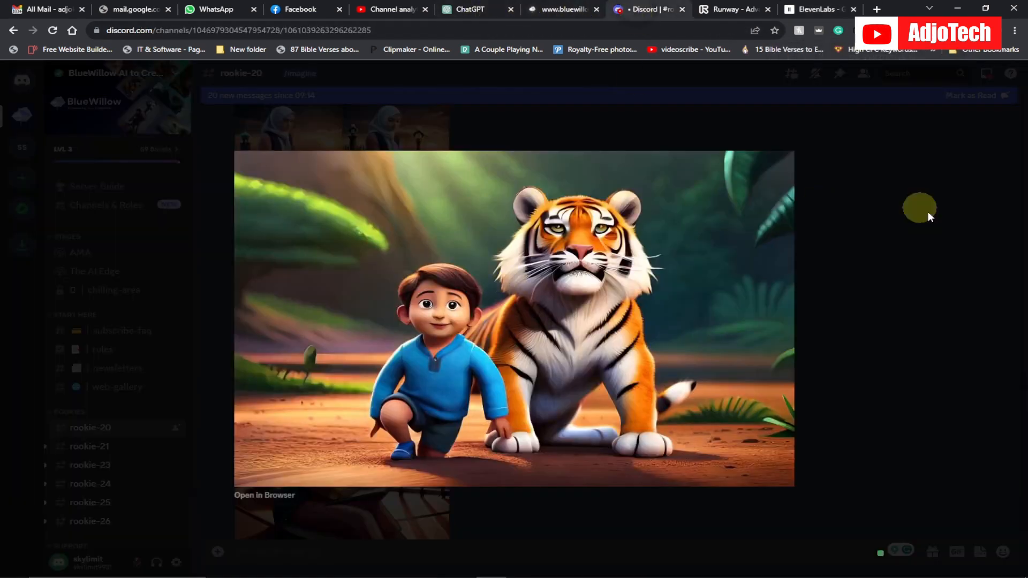
{"action": "left_click", "coordinate": [879, 273]}
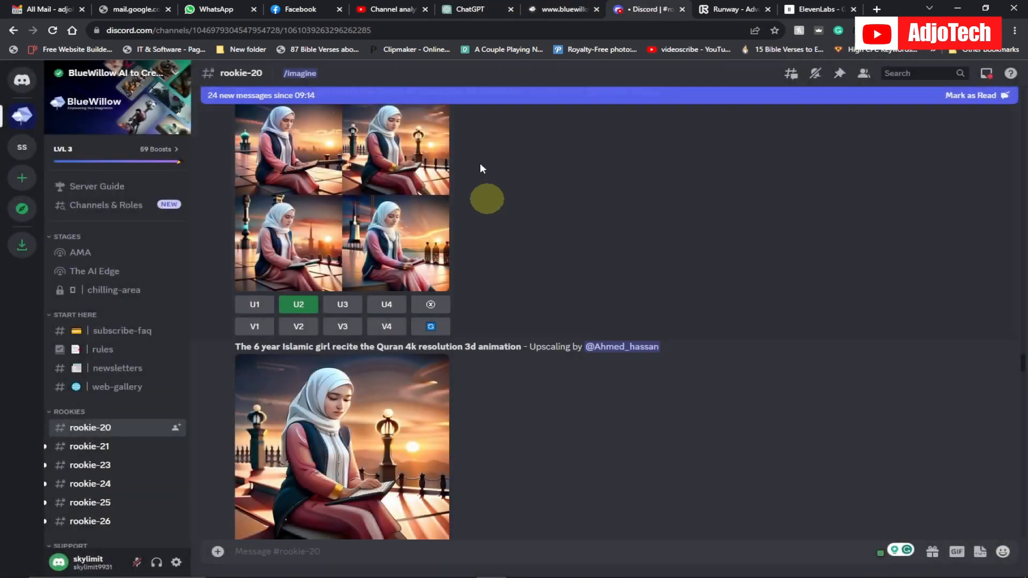
{"action": "left_click", "coordinate": [473, 12]}
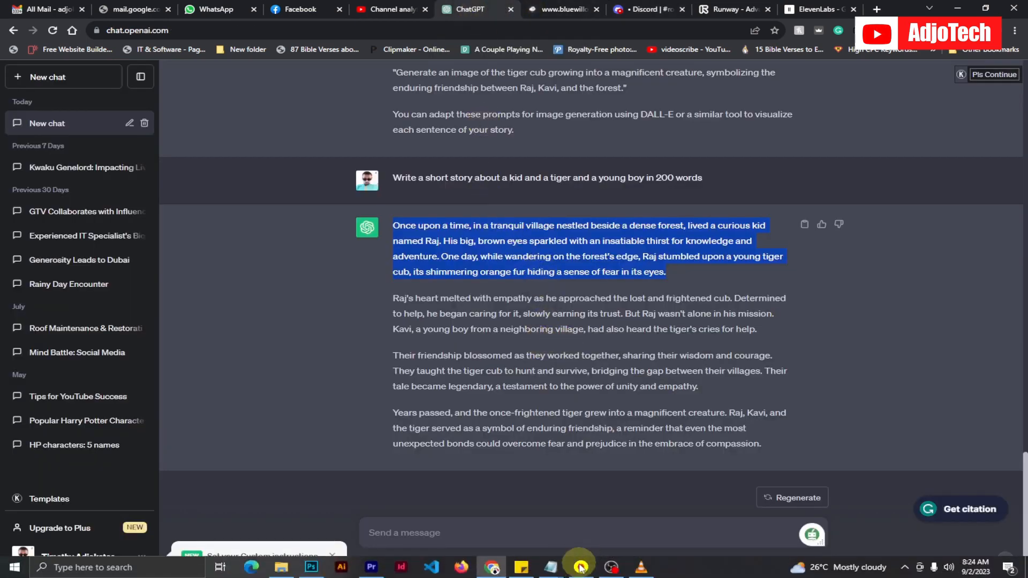
{"action": "left_click", "coordinate": [502, 339]}
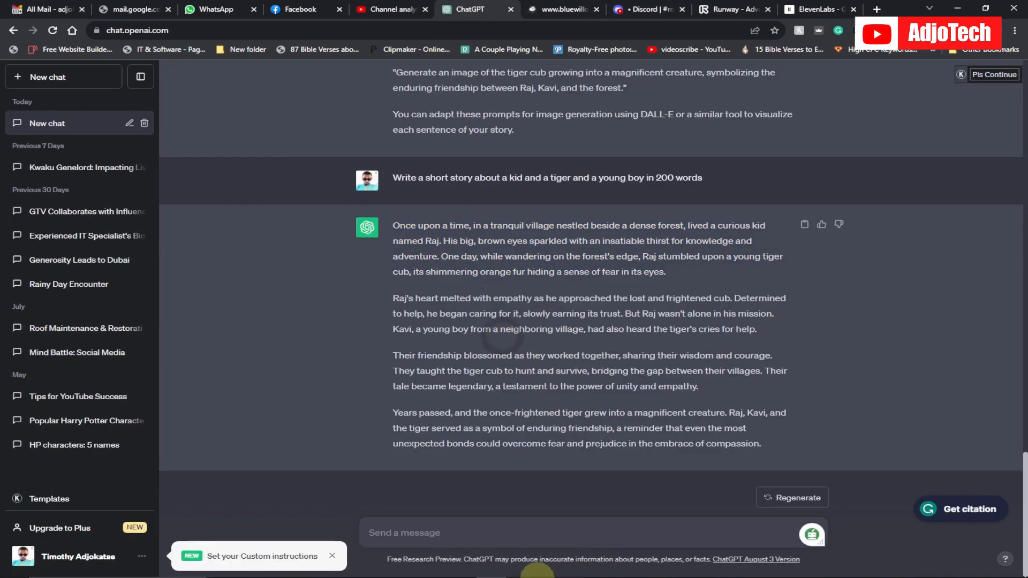
Step: Copy "Write a midjourney prompt for every sentence to get image from midjourney" from Notepad and send it to ChatGPT
{"action": "left_click", "coordinate": [550, 567]}
{"action": "left_click", "coordinate": [571, 518]}
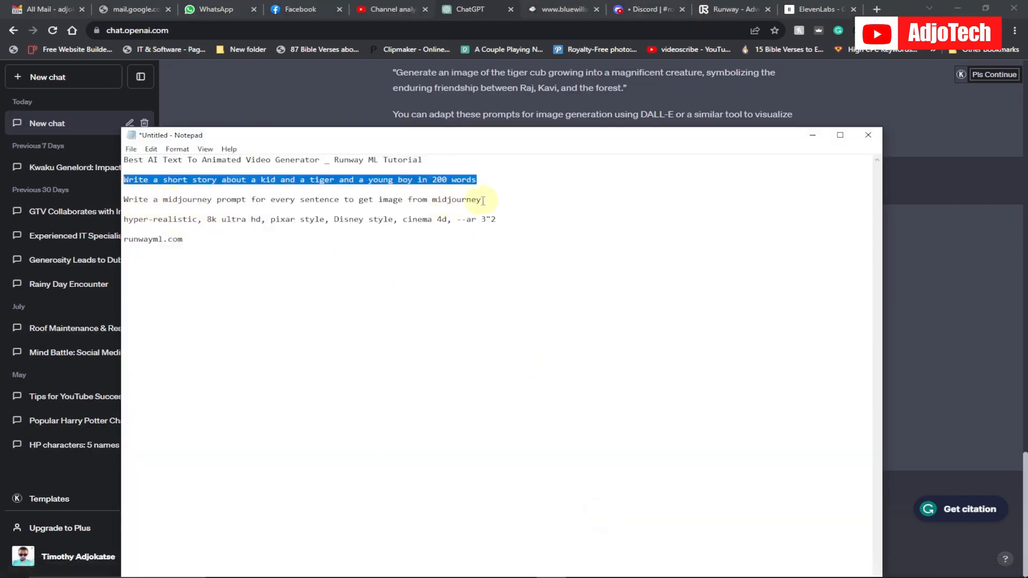
{"action": "left_click_drag", "start_coordinate": [496, 200], "coordinate": [124, 200]}
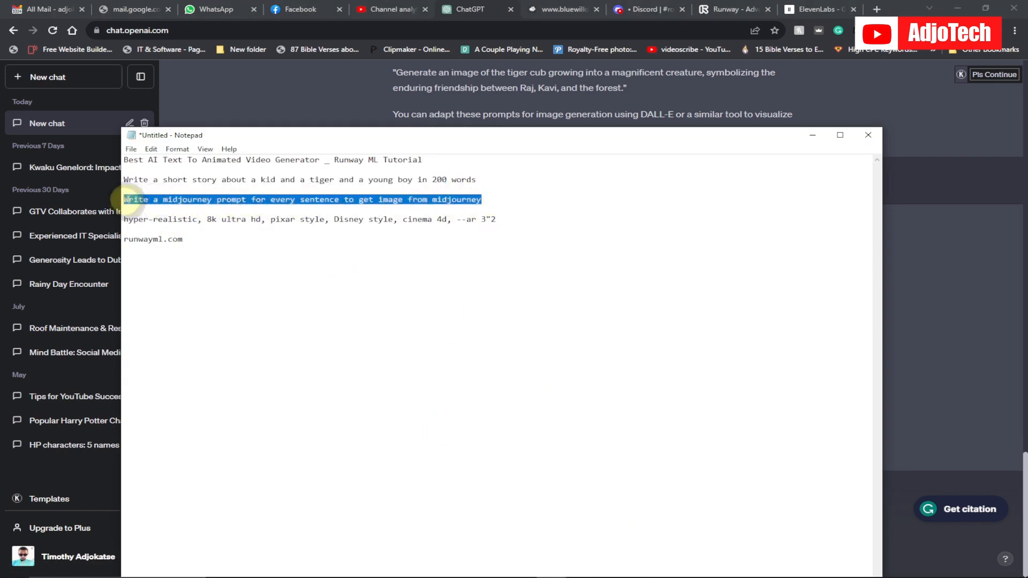
{"action": "right_click", "coordinate": [128, 197]}
{"action": "left_click", "coordinate": [159, 233]}
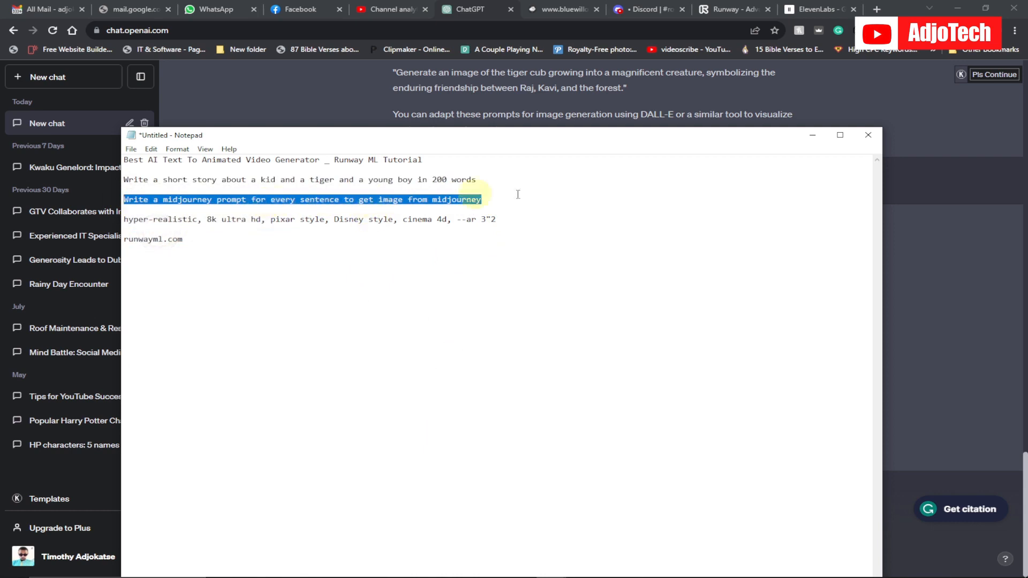
{"action": "left_click", "coordinate": [810, 135]}
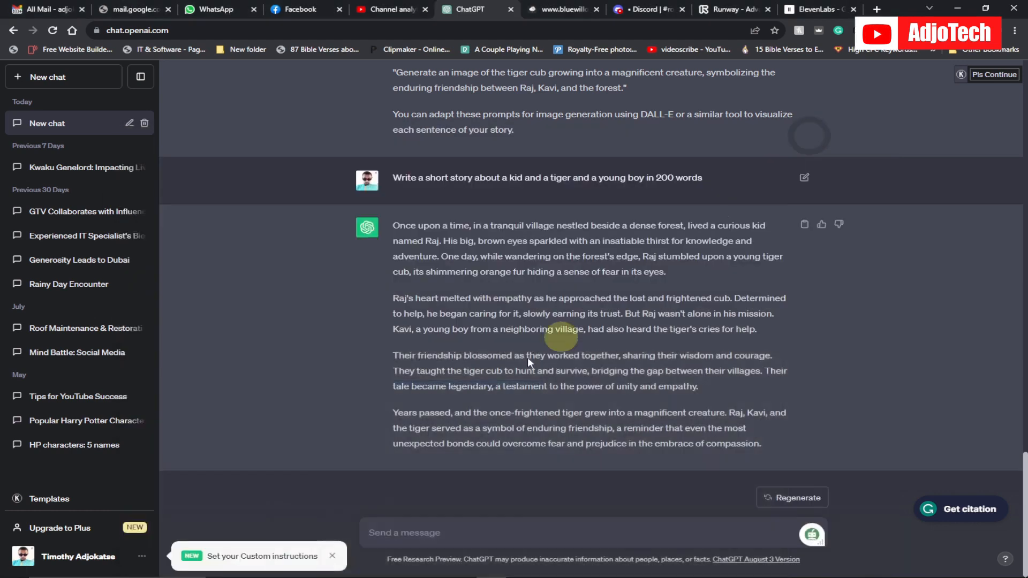
{"action": "left_click", "coordinate": [410, 532]}
{"action": "key", "text": "ctrl+v"}
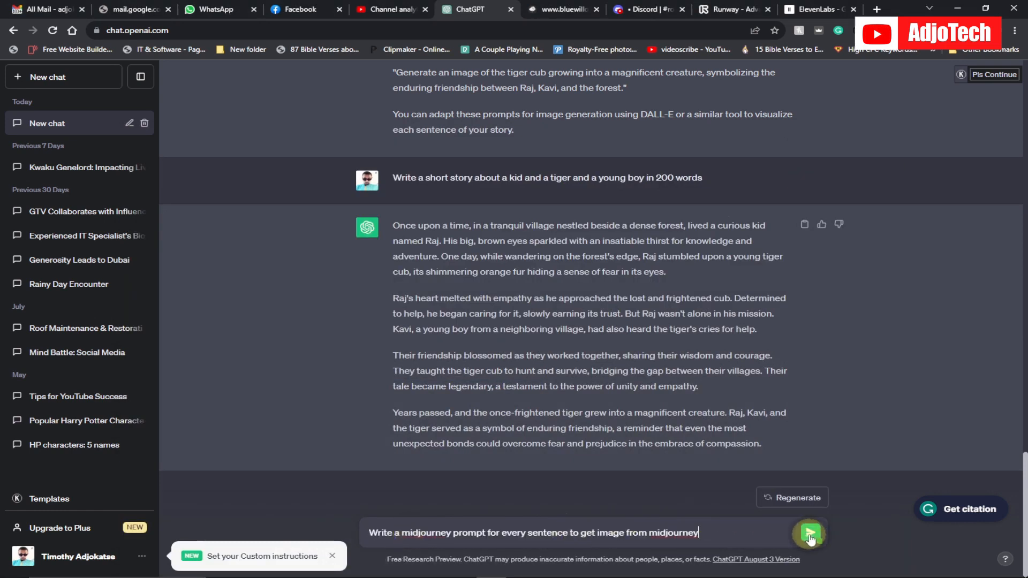
{"action": "left_click", "coordinate": [809, 535]}
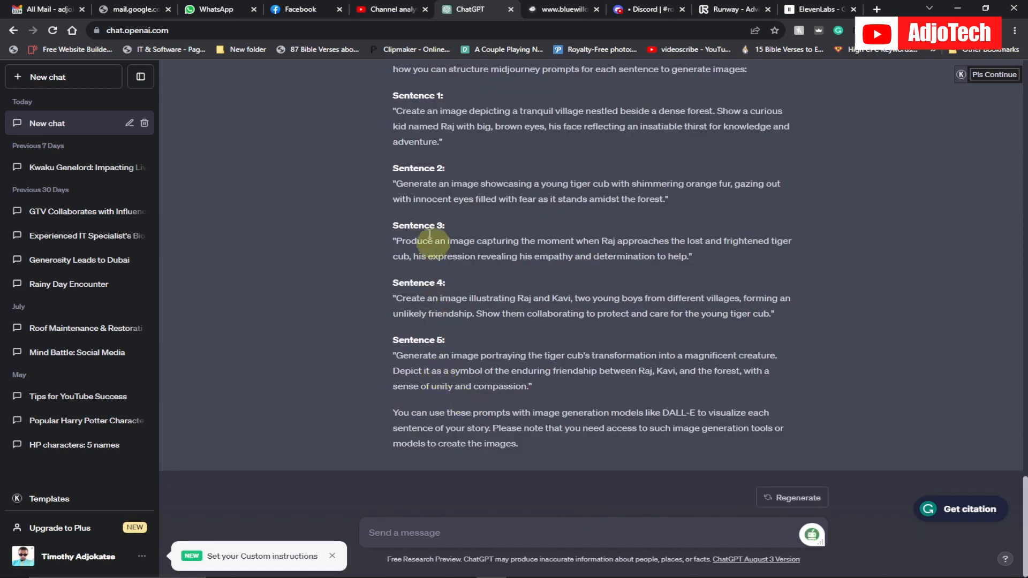
{"action": "scroll", "coordinate": [481, 249], "scroll_direction": "up", "scroll_amount": 3}
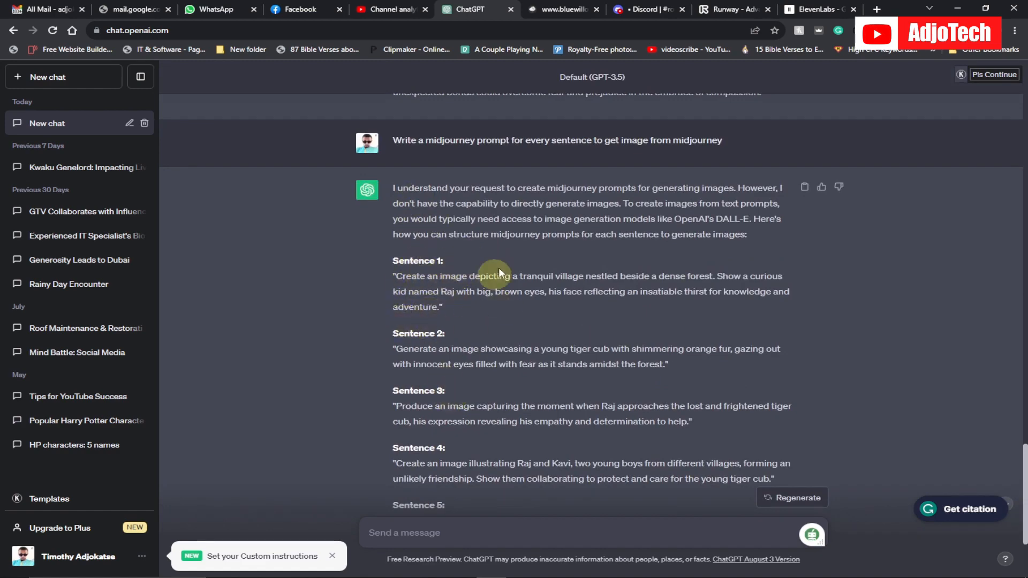
Step: Start an /imagine command in the rookie-20 Discord channel and paste ChatGPT's Sentence 2 tiger cub prompt into it, without sending
{"action": "left_click", "coordinate": [640, 14]}
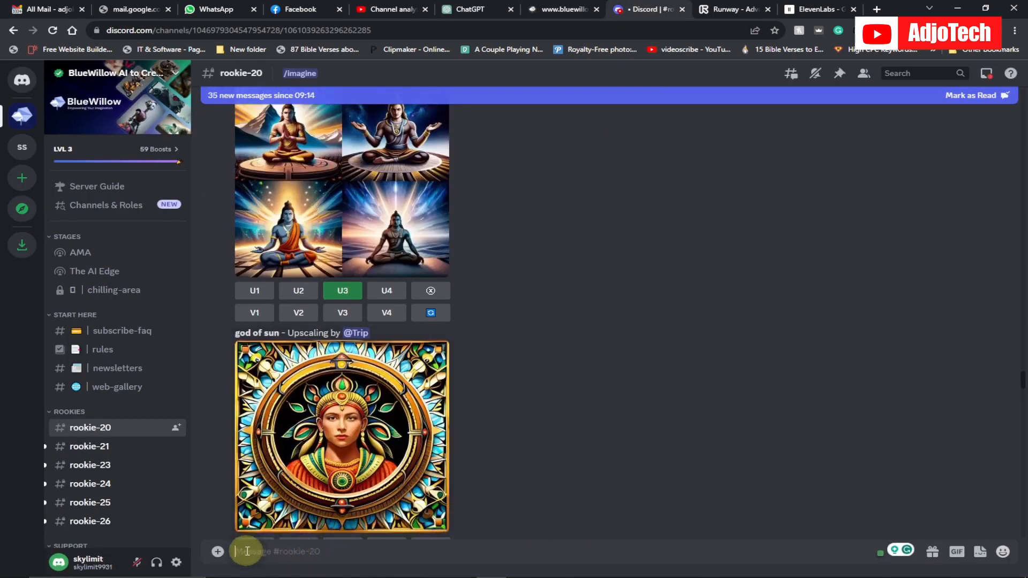
{"action": "type", "text": "/"}
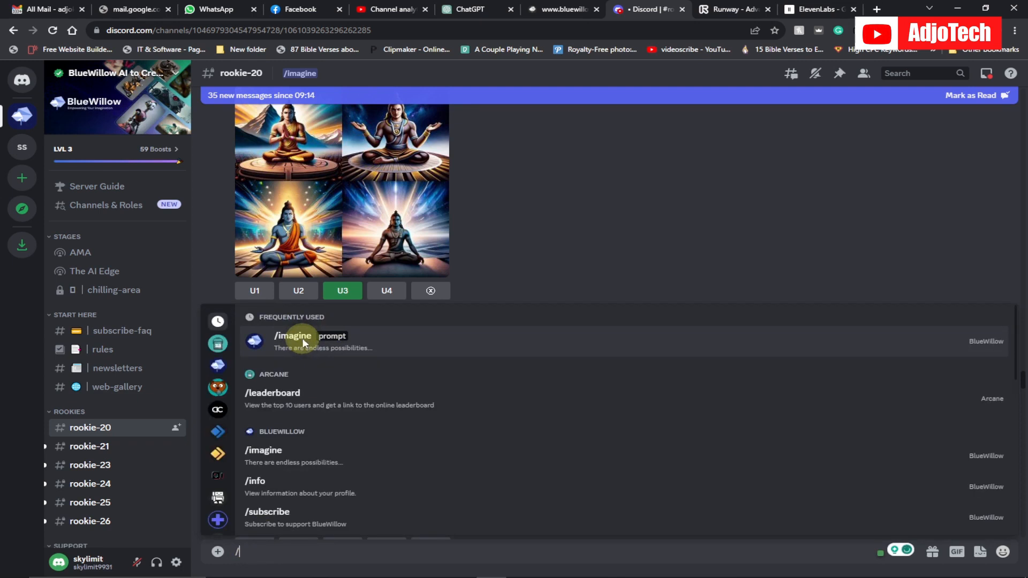
{"action": "left_click", "coordinate": [303, 342]}
{"action": "left_click", "coordinate": [470, 12]}
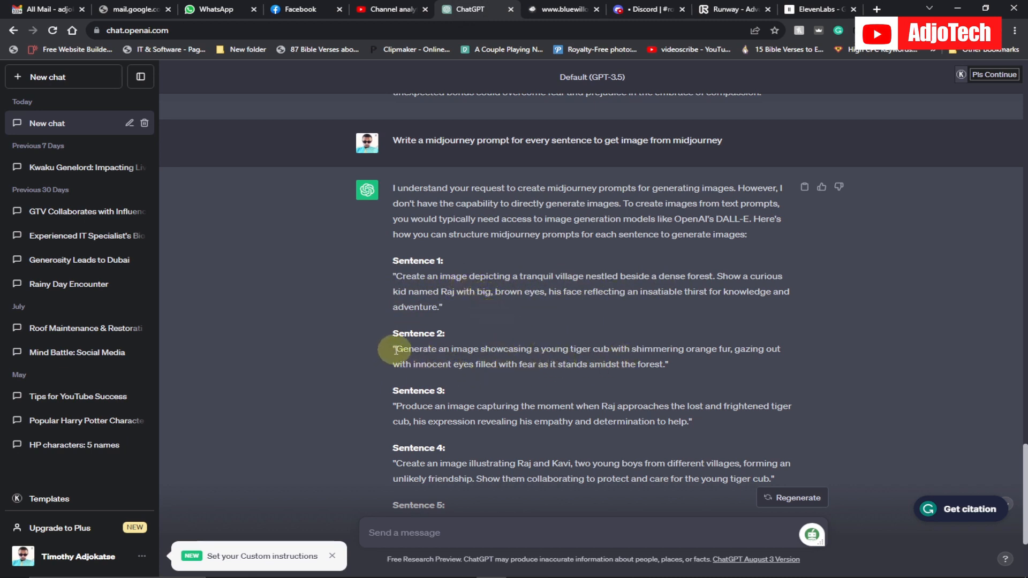
{"action": "left_click_drag", "start_coordinate": [396, 351], "coordinate": [665, 365]}
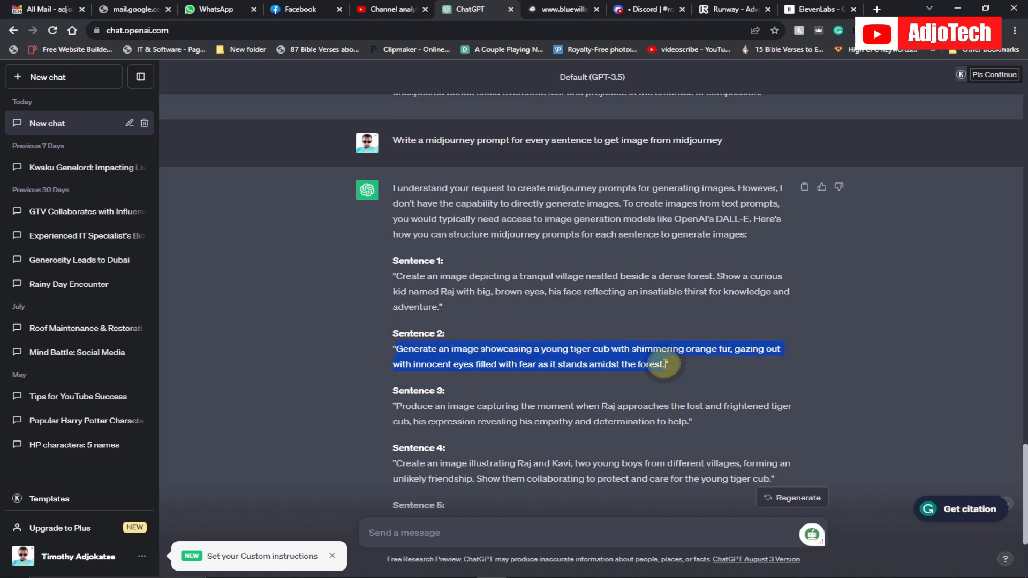
{"action": "right_click", "coordinate": [638, 360]}
{"action": "left_click", "coordinate": [666, 368]}
{"action": "left_click", "coordinate": [647, 9]}
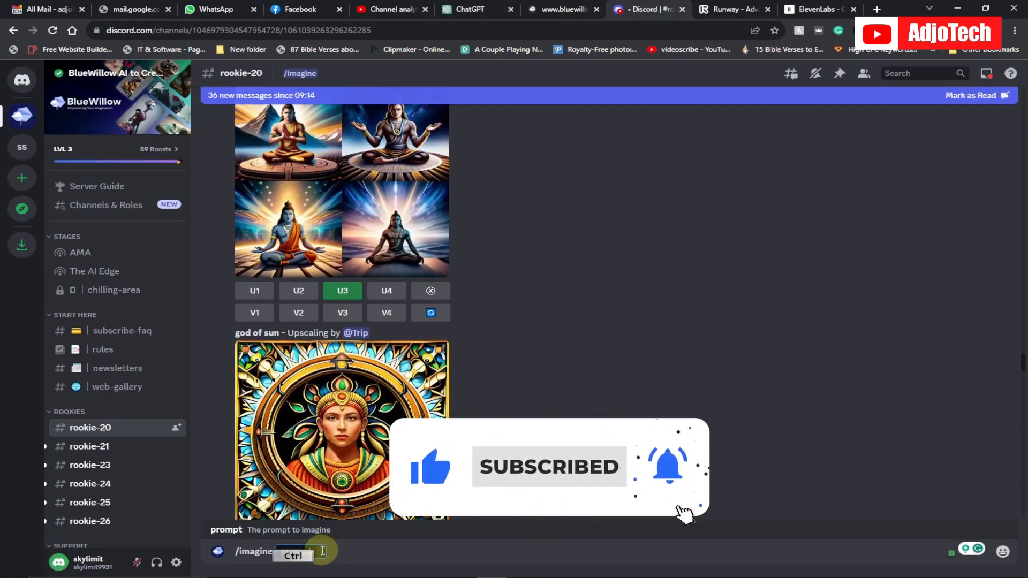
{"action": "key", "text": "ctrl+v"}
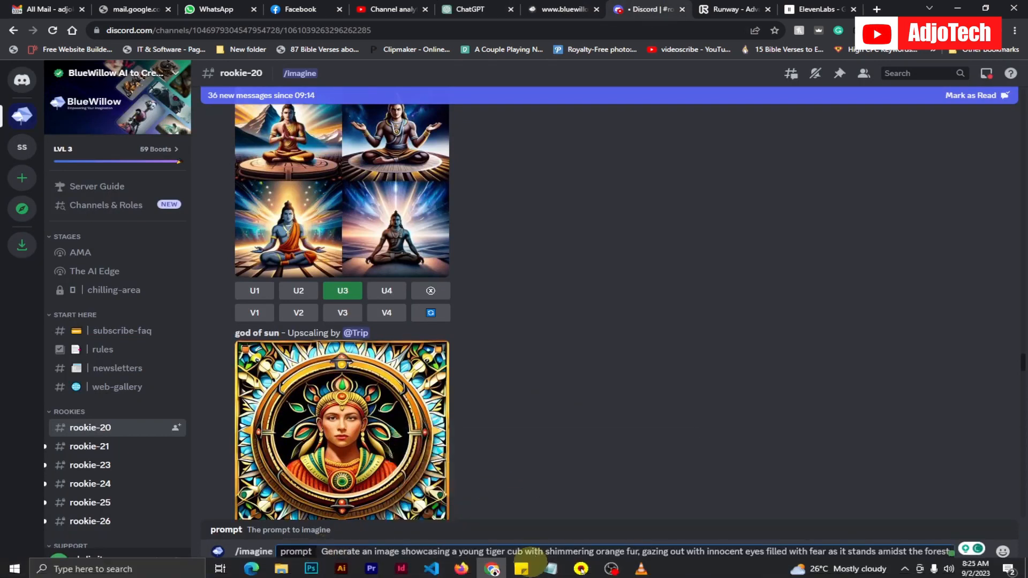
Step: Correct the aspect ratio at the end of the style keywords line in Notepad to --ar 3:2
{"action": "left_click", "coordinate": [553, 567]}
{"action": "left_click", "coordinate": [579, 498]}
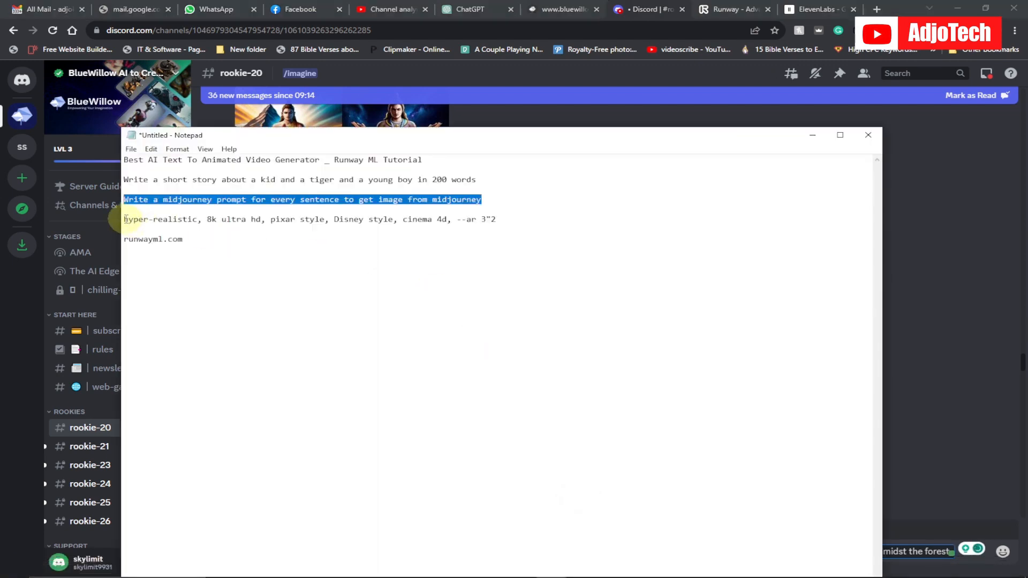
{"action": "left_click_drag", "start_coordinate": [125, 219], "coordinate": [496, 218]}
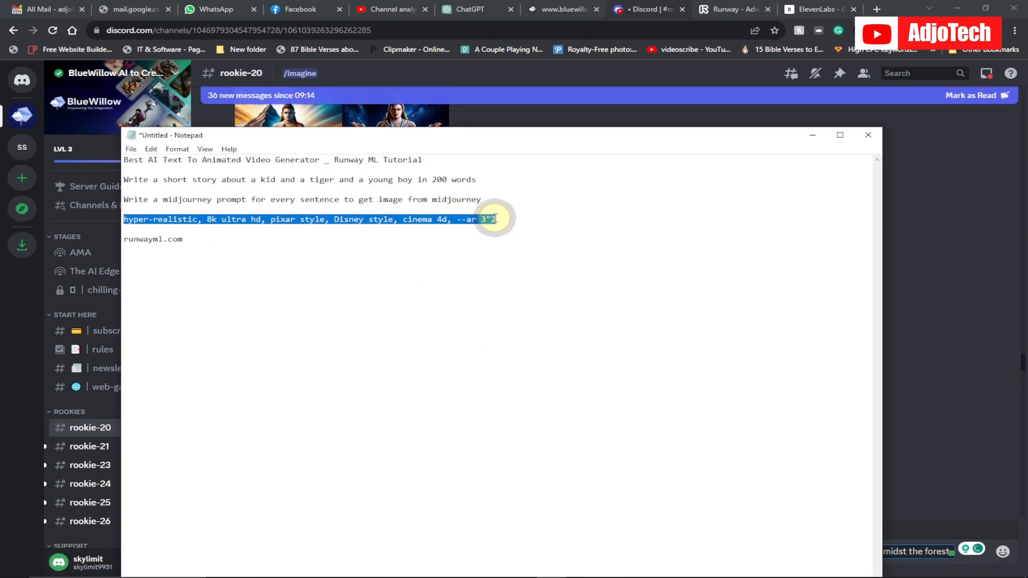
{"action": "left_click", "coordinate": [490, 217]}
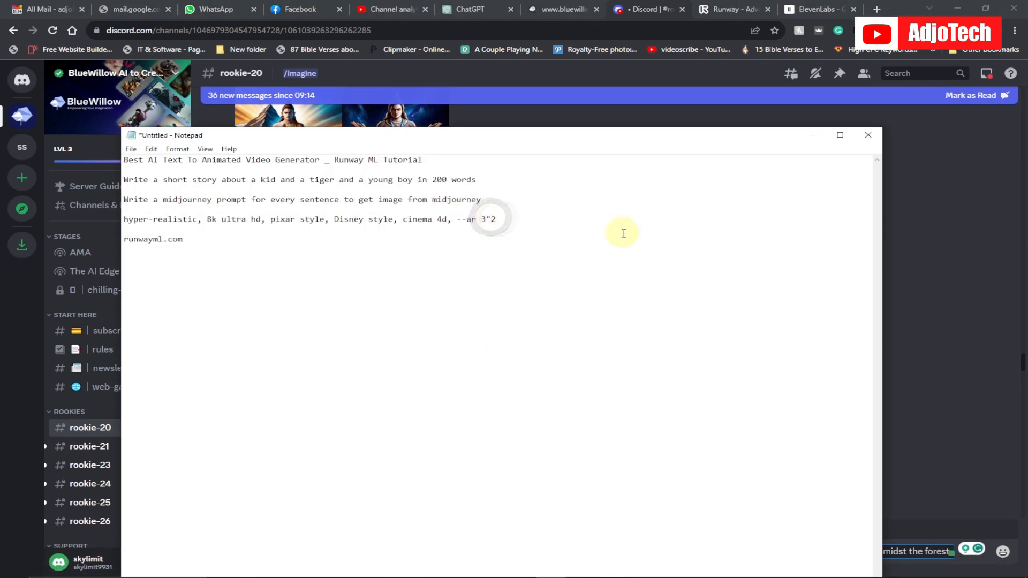
{"action": "type", "text": ":"}
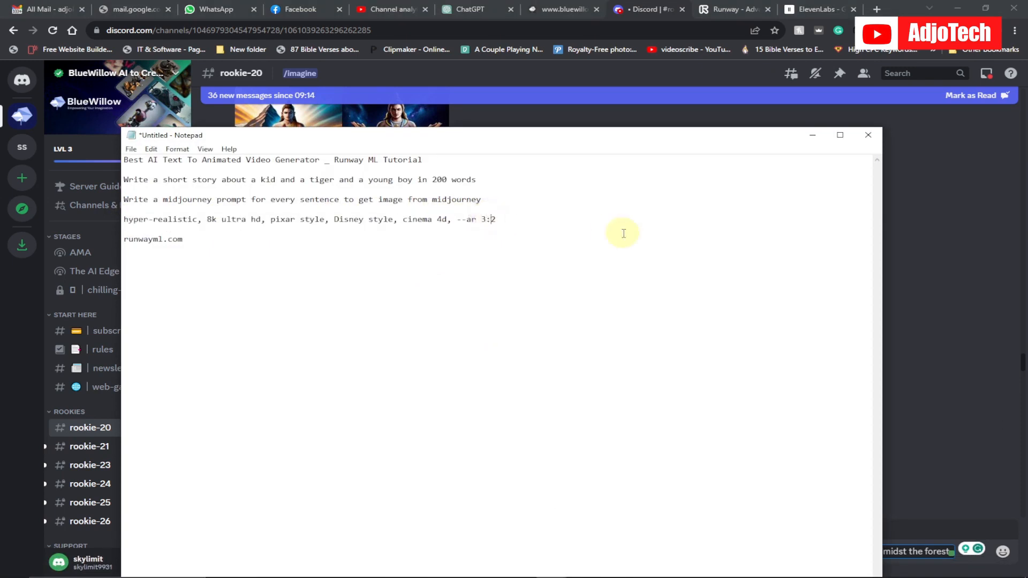
Step: Append "hyper-realistic, 8k ultra hd, pixar style, Disney style, cinema 4d, --ar 3:2" from Notepad to the Discord /imagine prompt and submit it
{"action": "left_click_drag", "start_coordinate": [512, 218], "coordinate": [128, 220]}
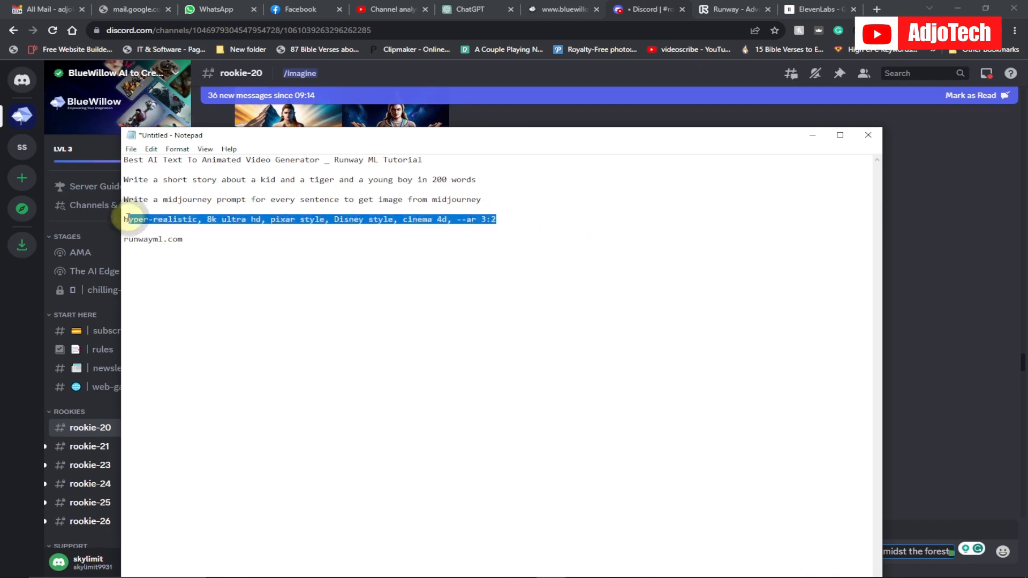
{"action": "right_click", "coordinate": [127, 221]}
{"action": "left_click", "coordinate": [155, 253]}
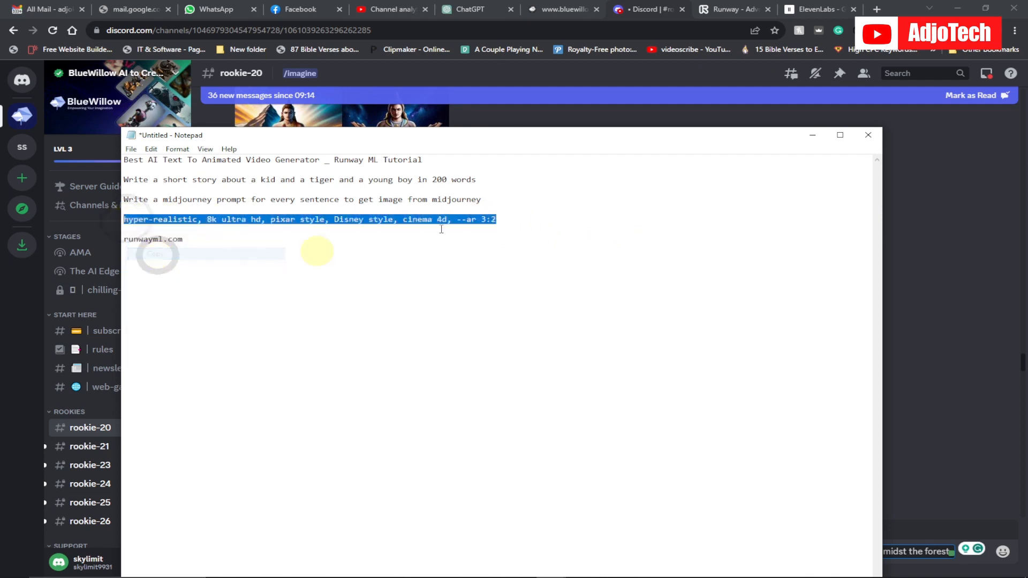
{"action": "left_click", "coordinate": [812, 136]}
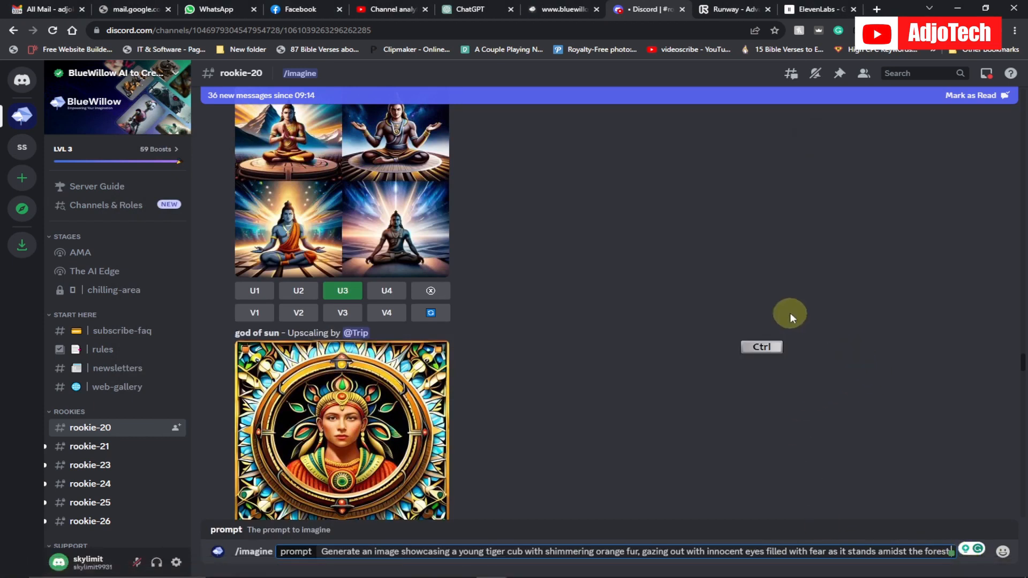
{"action": "key", "text": "ctrl+v"}
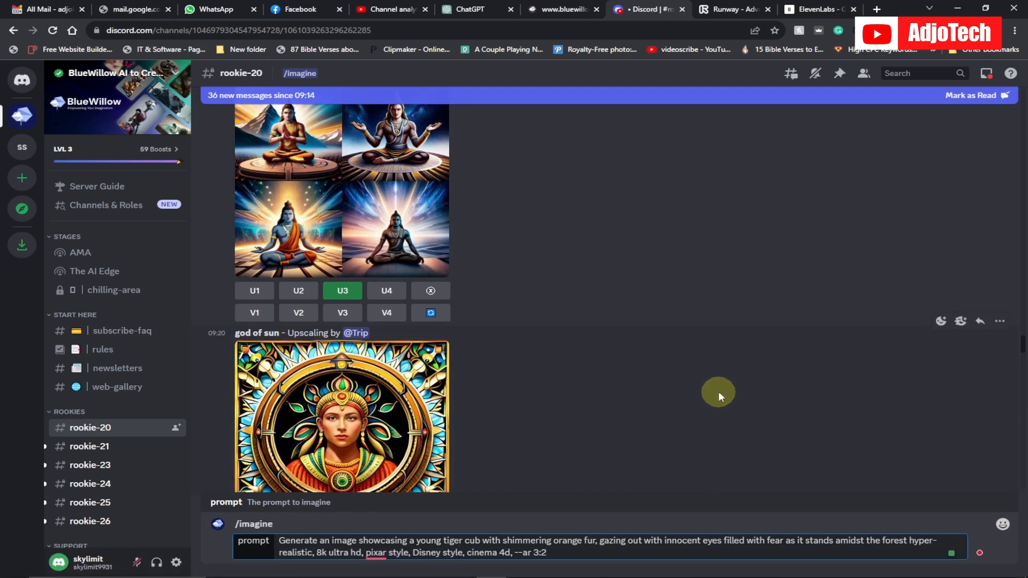
{"action": "key", "text": "Return"}
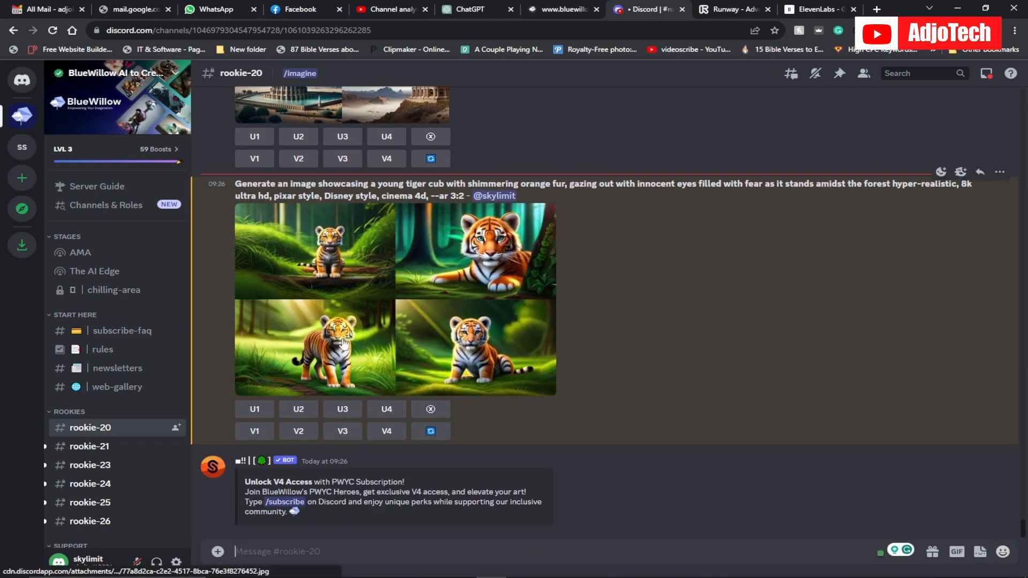
Step: Upscale the first and fourth tiger cub images of the generated BlueWillow grid
{"action": "left_click", "coordinate": [256, 415]}
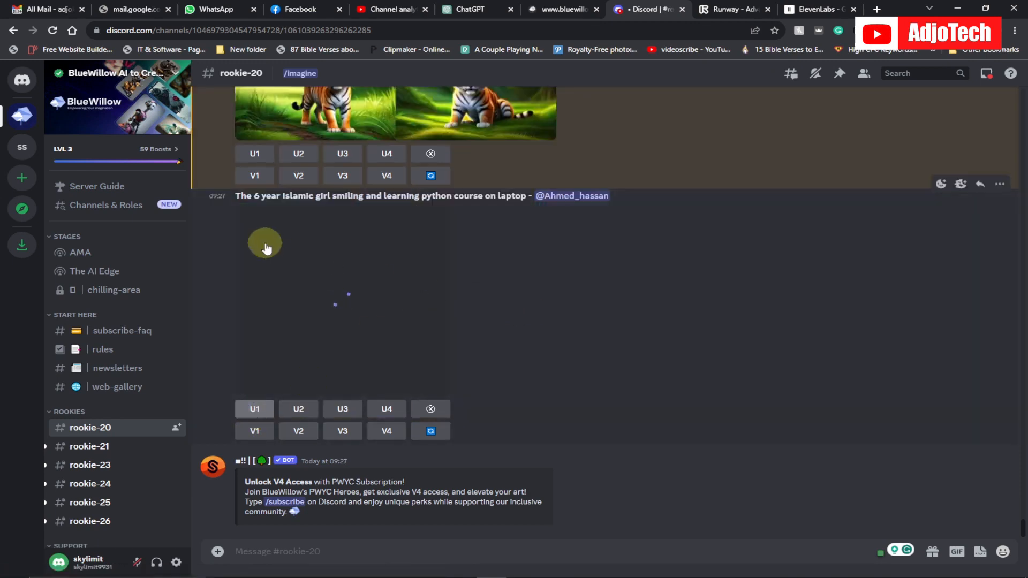
{"action": "scroll", "coordinate": [702, 252], "scroll_direction": "up", "scroll_amount": 5}
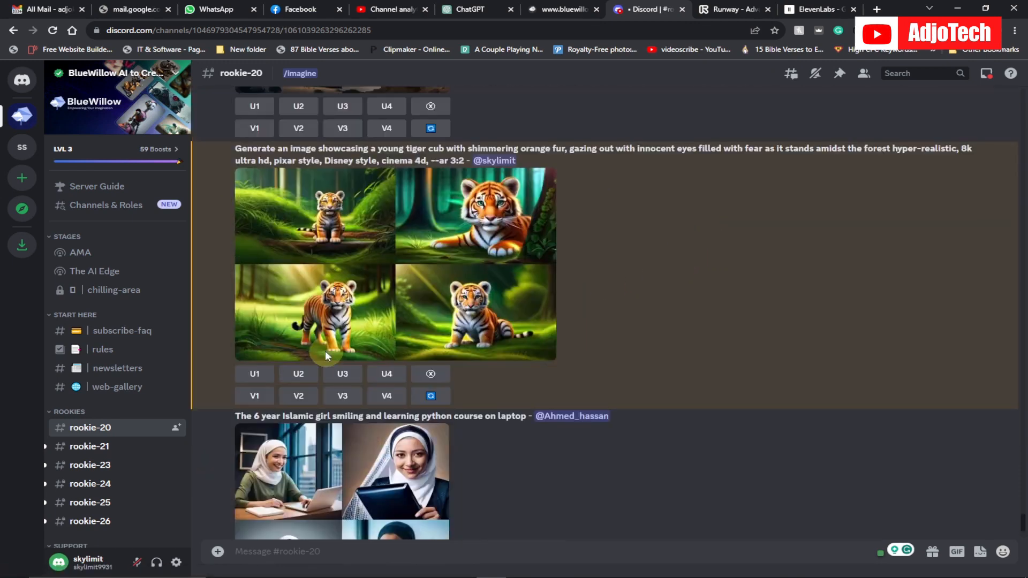
{"action": "left_click", "coordinate": [256, 376]}
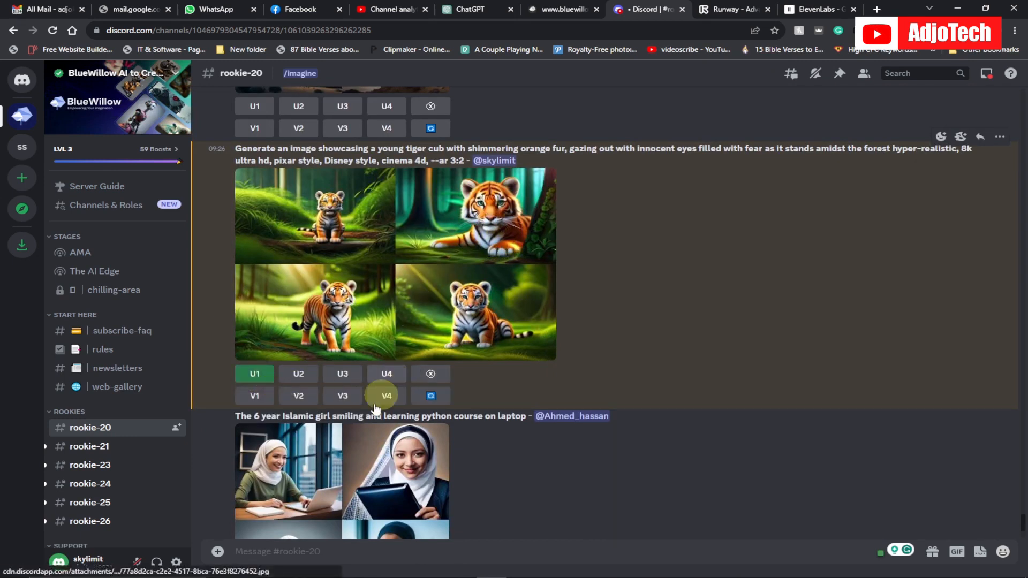
{"action": "left_click", "coordinate": [387, 373]}
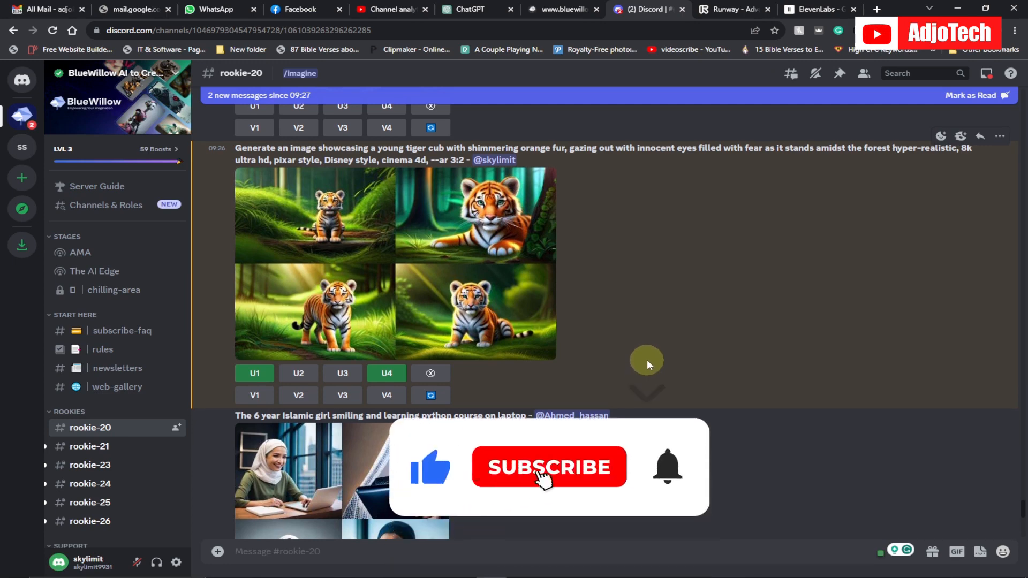
Step: Enlarge the upscaled fourth tiger cub image and save it as a JPEG in the Downloads folder
{"action": "scroll", "coordinate": [647, 359], "scroll_direction": "down", "scroll_amount": 10}
{"action": "scroll", "coordinate": [576, 343], "scroll_direction": "down", "scroll_amount": 3}
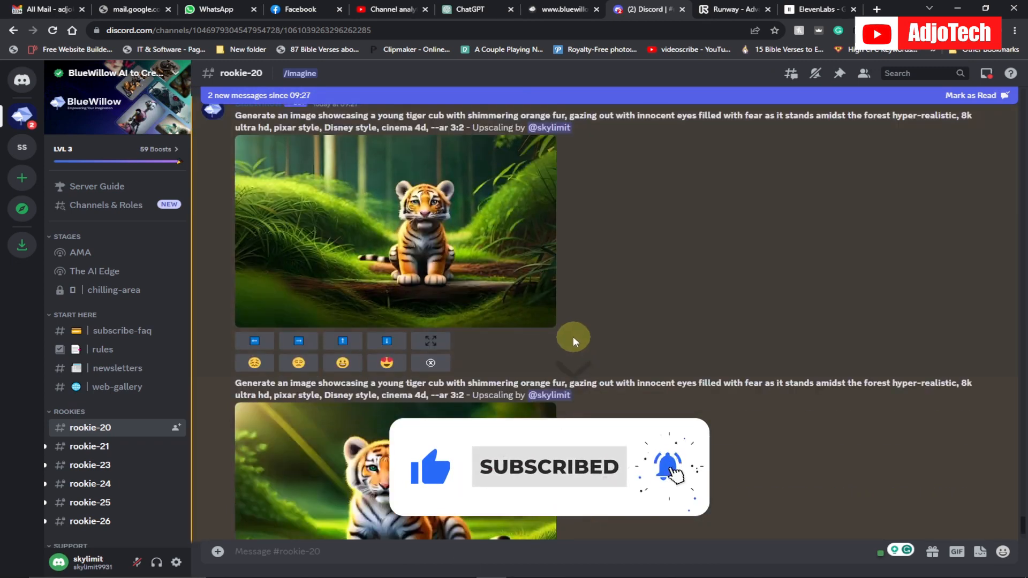
{"action": "scroll", "coordinate": [573, 336], "scroll_direction": "down", "scroll_amount": 3}
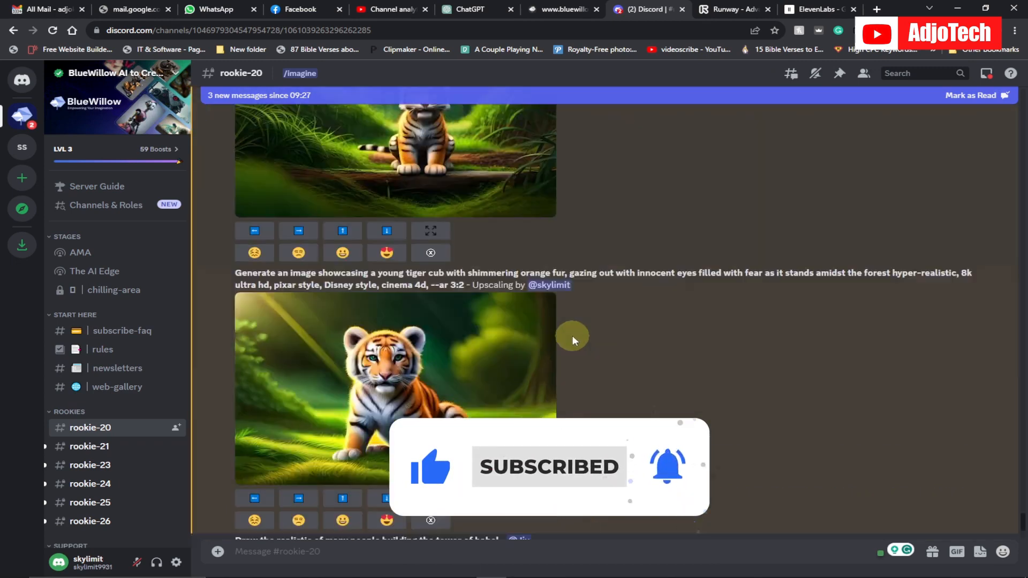
{"action": "left_click", "coordinate": [386, 392]}
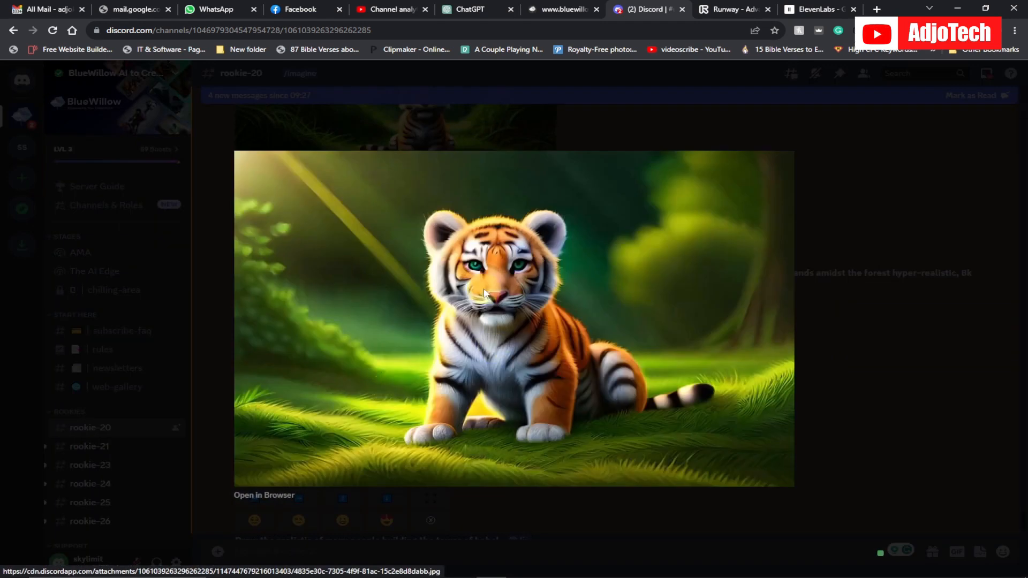
{"action": "right_click", "coordinate": [484, 291]}
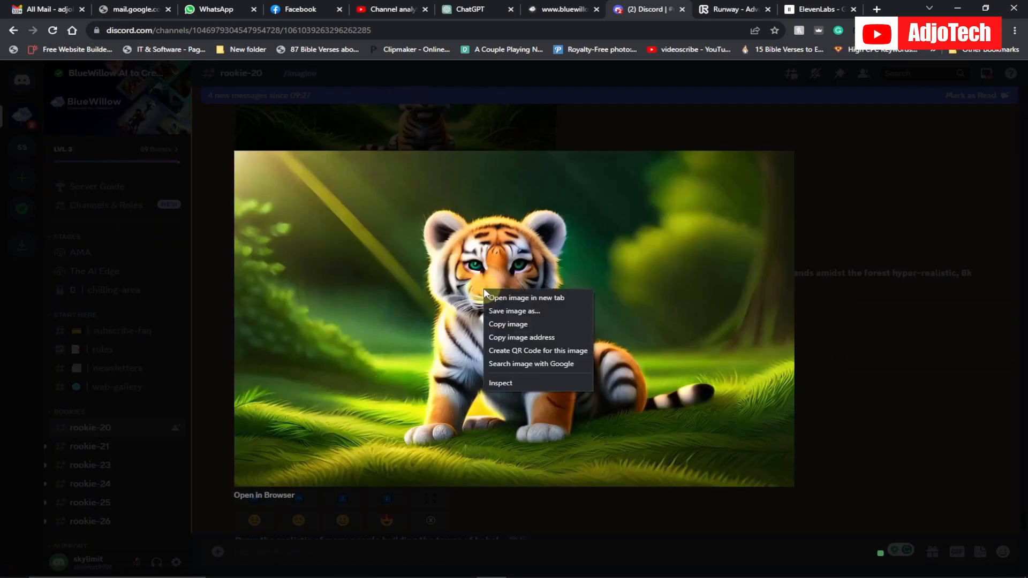
{"action": "left_click", "coordinate": [507, 315]}
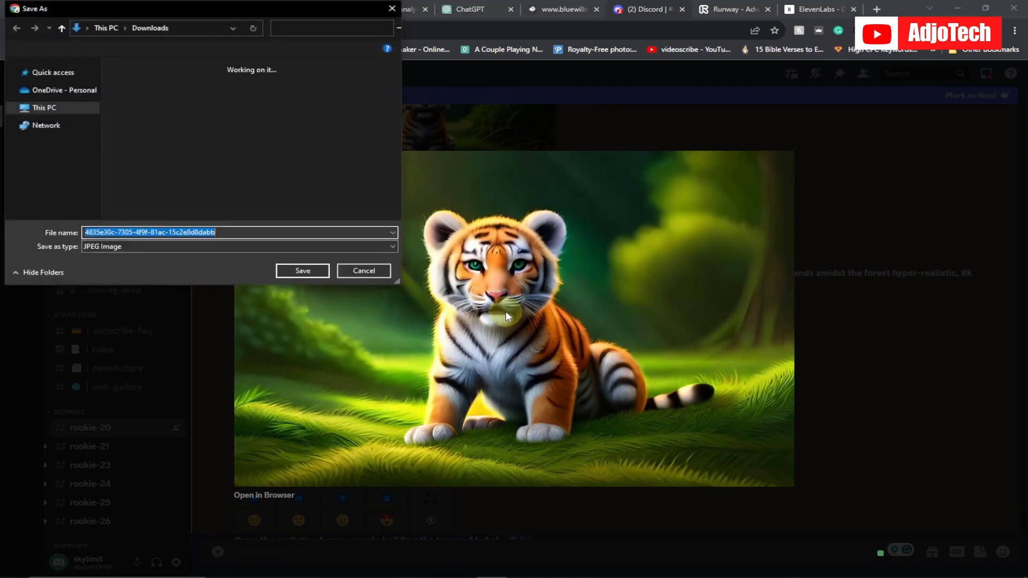
{"action": "left_click", "coordinate": [301, 271]}
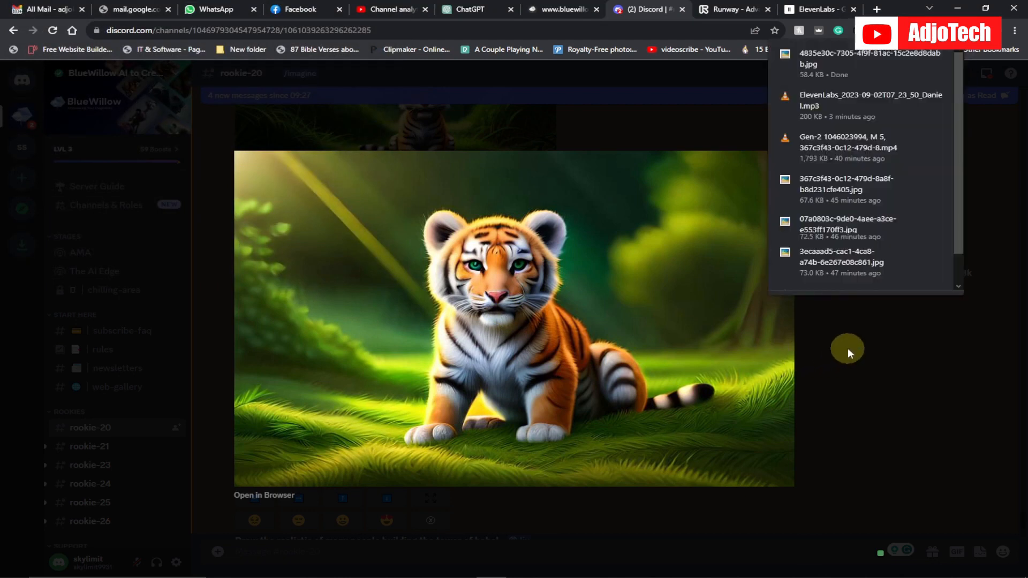
Step: Close the download list and the enlarged tiger cub image, and return to the image prompts in ChatGPT
{"action": "left_click", "coordinate": [842, 384]}
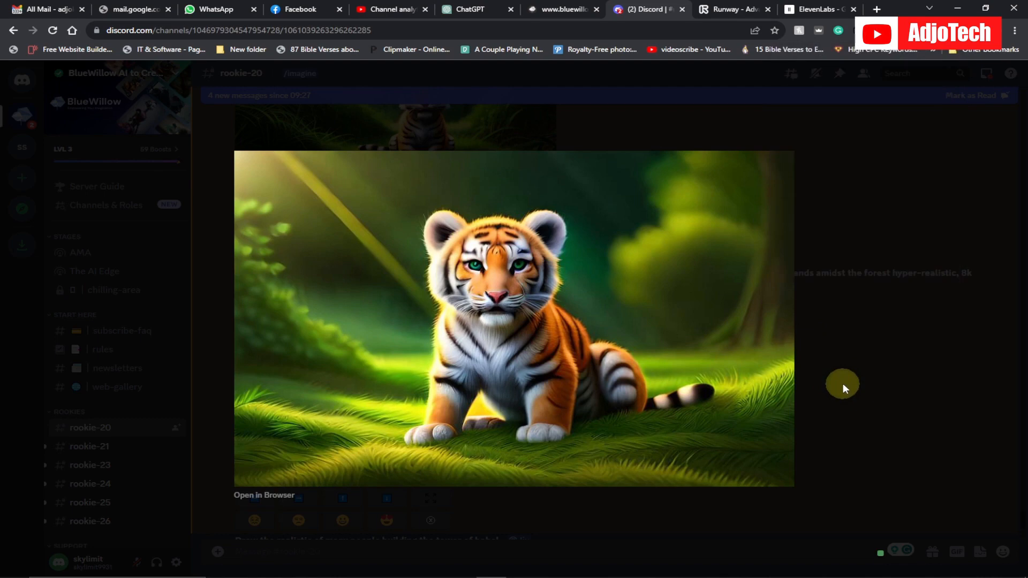
{"action": "left_click", "coordinate": [834, 188]}
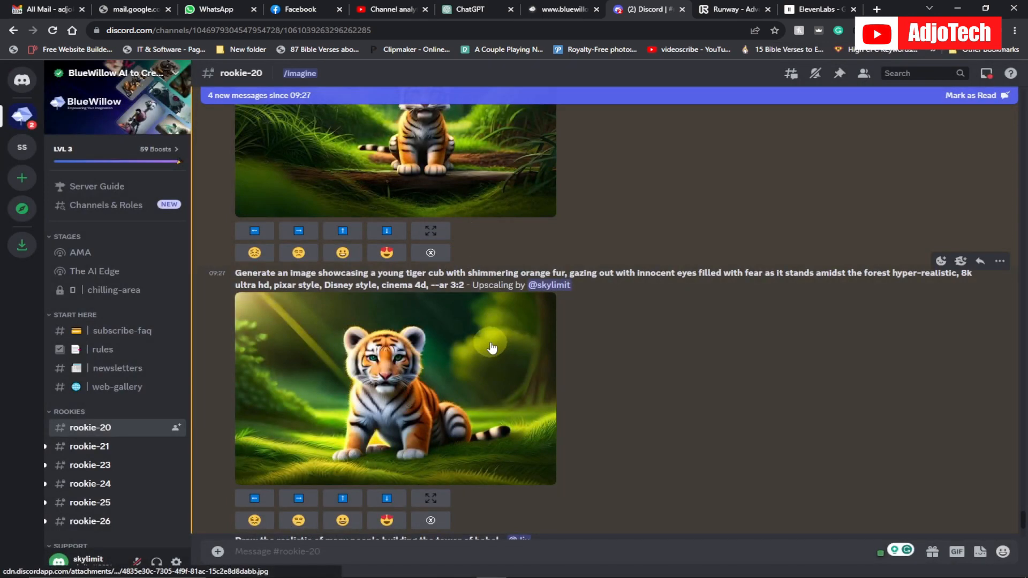
{"action": "left_click", "coordinate": [468, 10]}
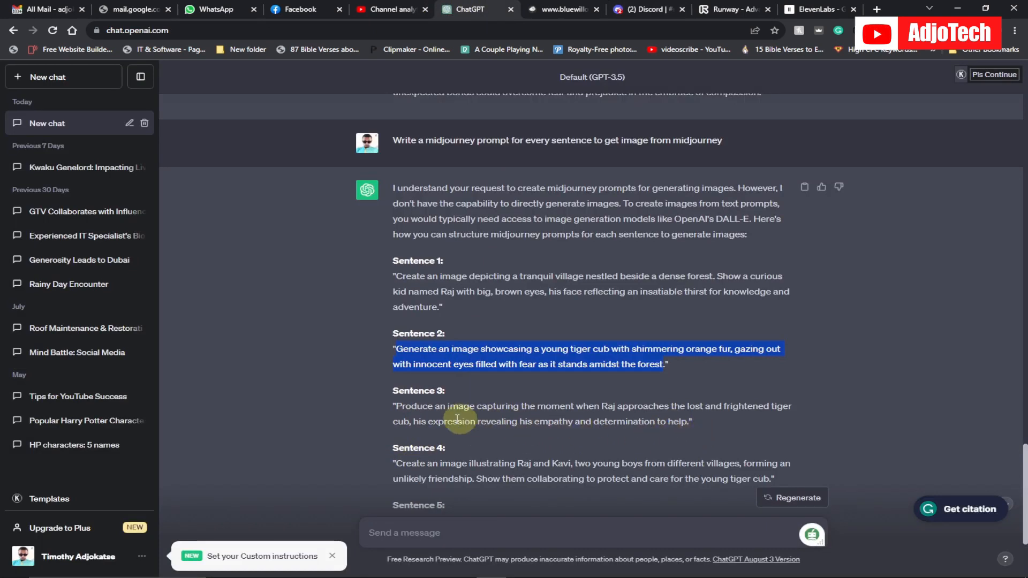
Step: Copy the Sentence 3 image prompt about Raj approaching the tiger cub from ChatGPT into a new BlueWillow /imagine prompt in Discord
{"action": "left_click_drag", "start_coordinate": [397, 405], "coordinate": [689, 420]}
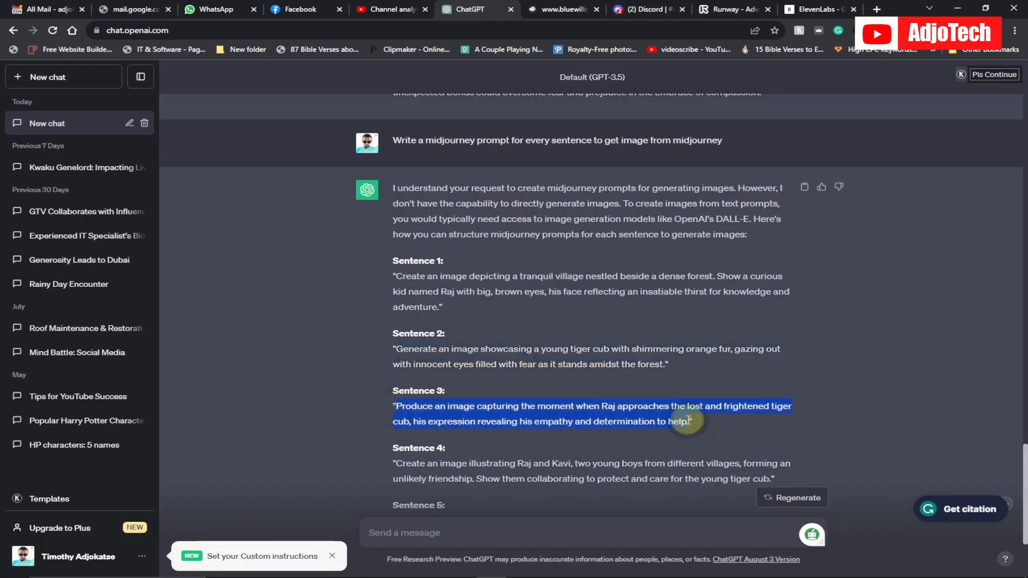
{"action": "right_click", "coordinate": [623, 407]}
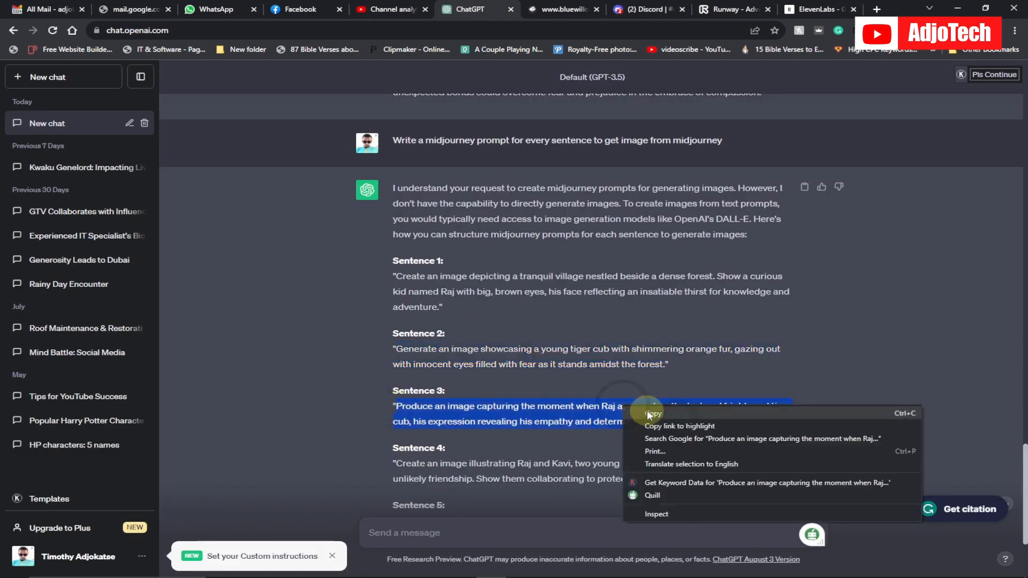
{"action": "left_click", "coordinate": [652, 414]}
{"action": "left_click", "coordinate": [645, 9]}
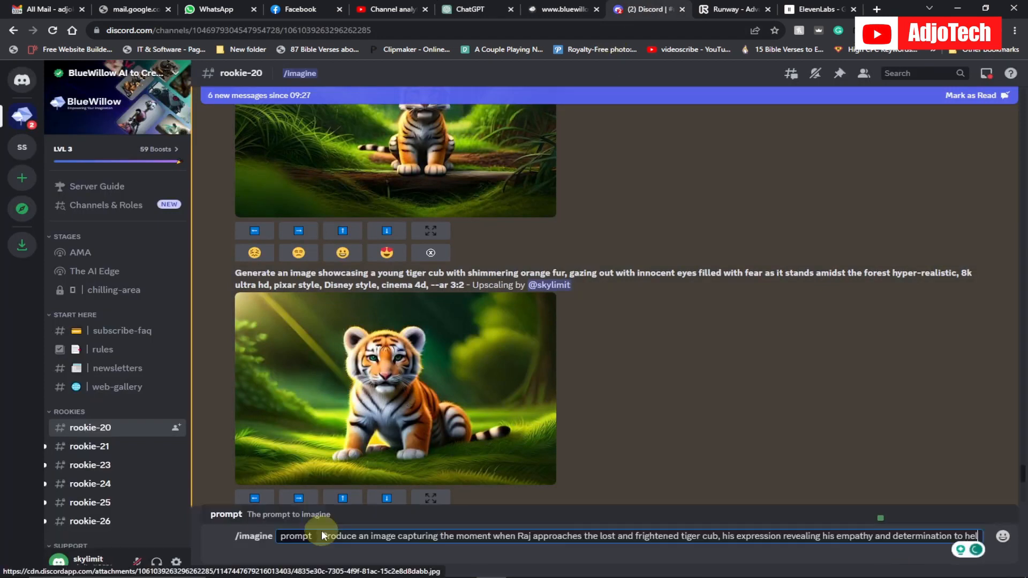
Step: Append "hyper-realistic, 8k ultra hd, pixar style, Disney style, cinema 4d, --ar 3:2" from Notepad to the /imagine prompt and submit it
{"action": "mouse_move", "coordinate": [575, 552]}
{"action": "mouse_move", "coordinate": [552, 573]}
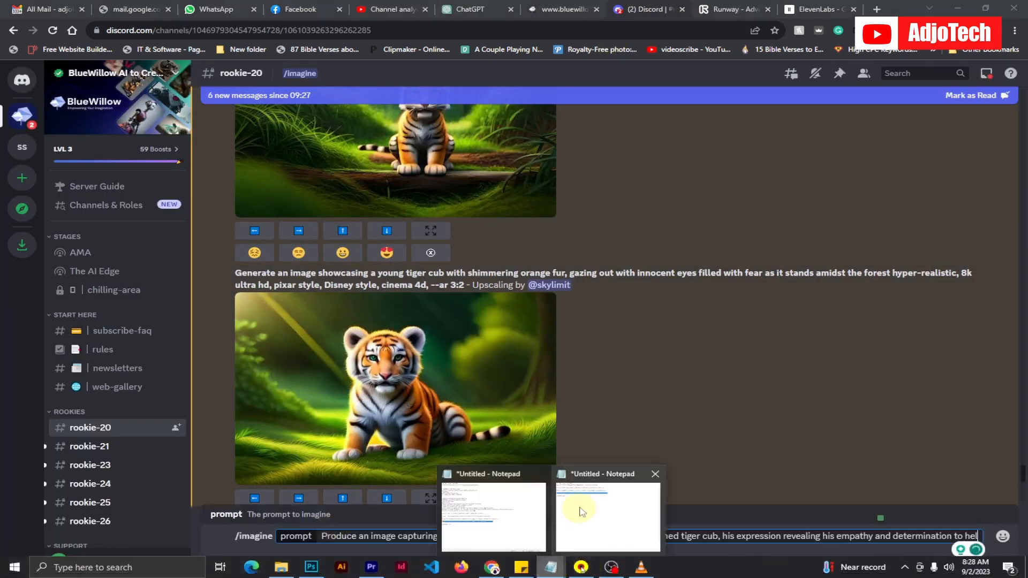
{"action": "left_click", "coordinate": [581, 509]}
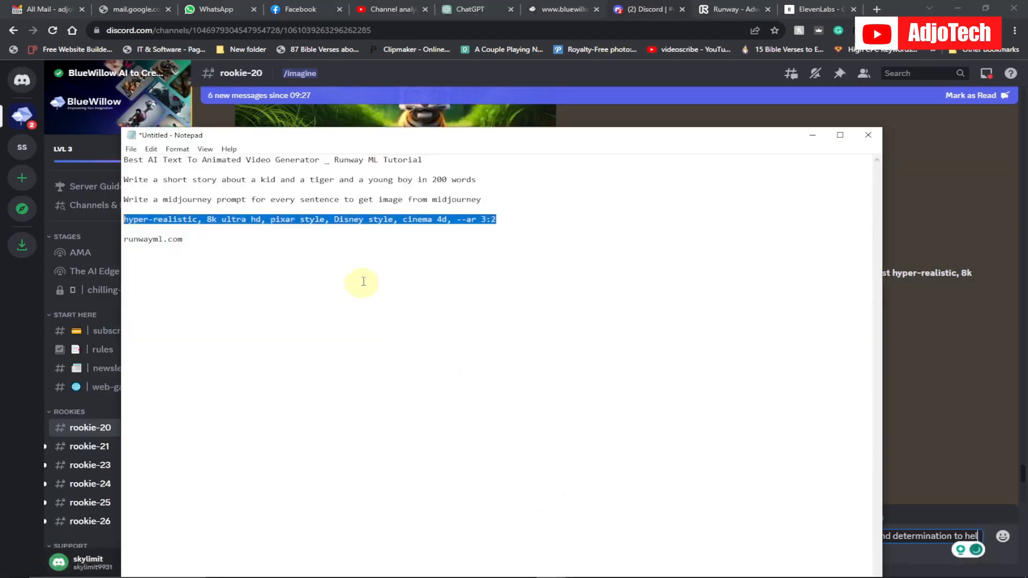
{"action": "right_click", "coordinate": [236, 221]}
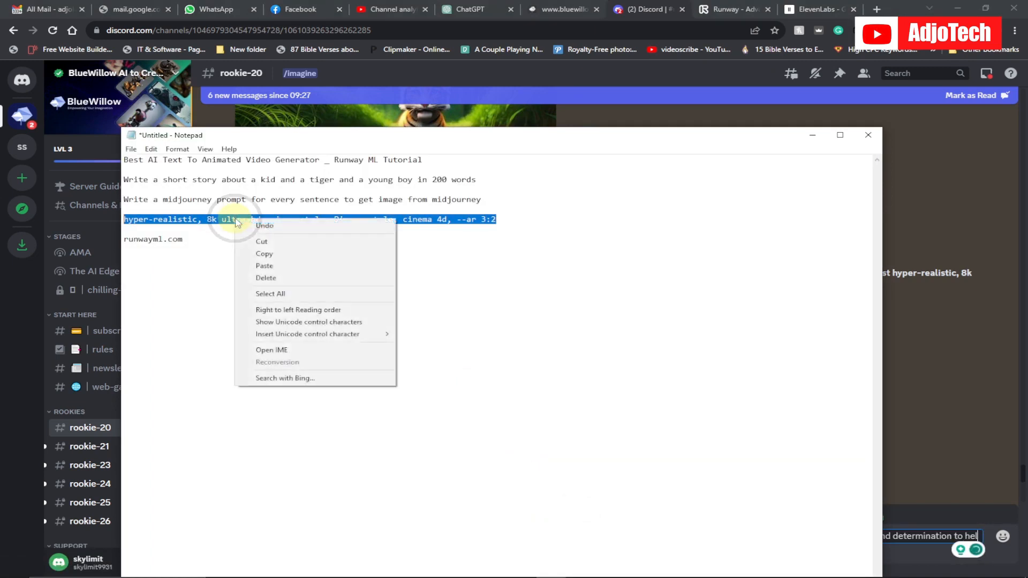
{"action": "left_click", "coordinate": [270, 253]}
{"action": "left_click", "coordinate": [812, 135]}
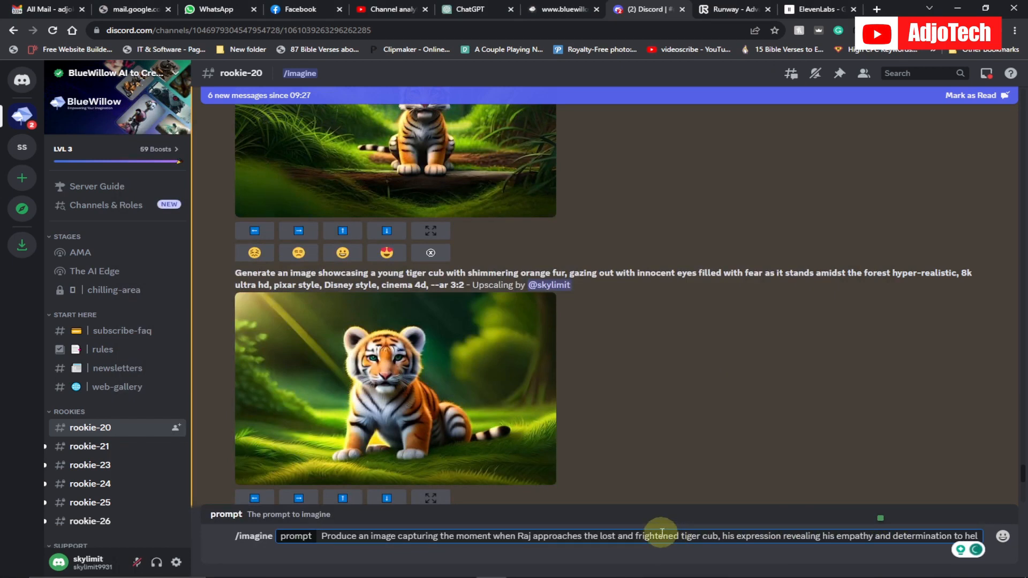
{"action": "key", "text": "ctrl+v"}
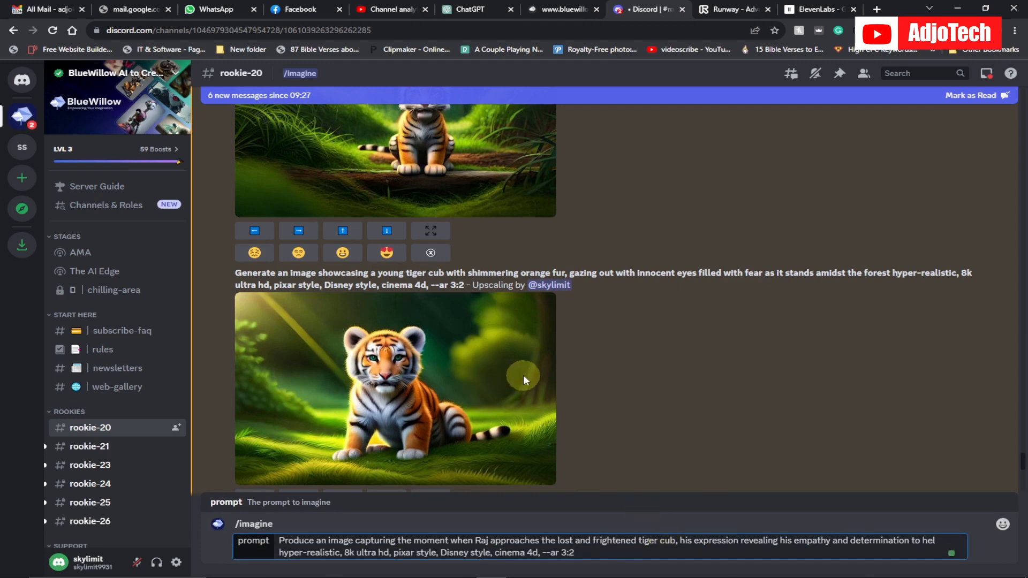
{"action": "key", "text": "Return"}
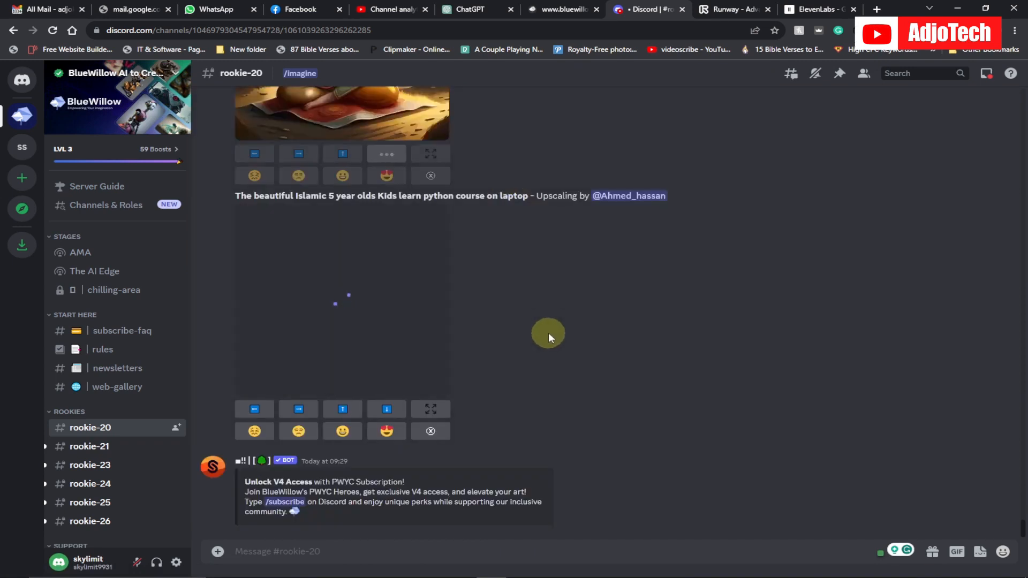
Step: Enlarge the upscaled image of the boy beside the tiger cub and save it as a JPEG in the Downloads folder
{"action": "scroll", "coordinate": [548, 333], "scroll_direction": "up", "scroll_amount": 3}
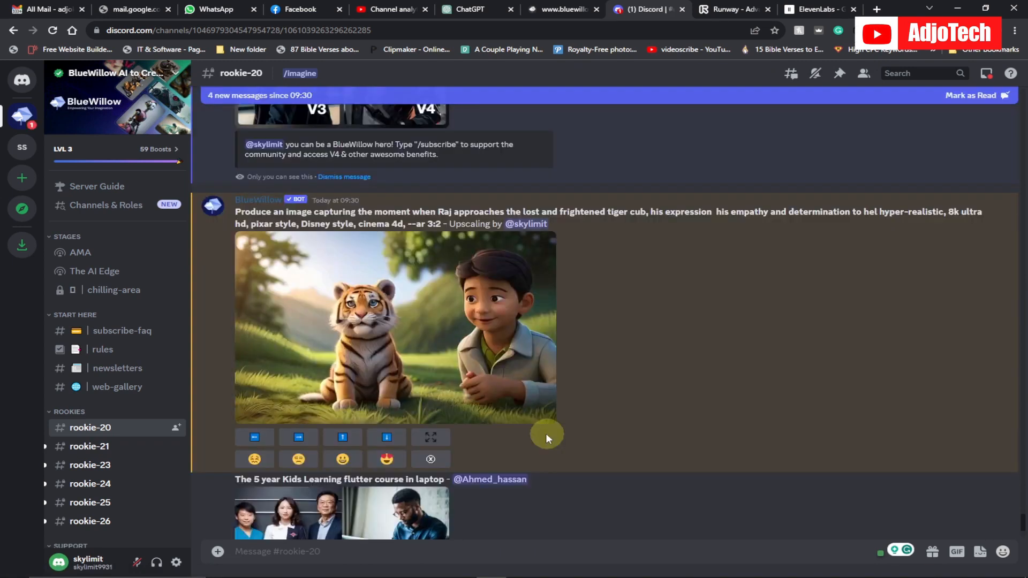
{"action": "left_click", "coordinate": [416, 330]}
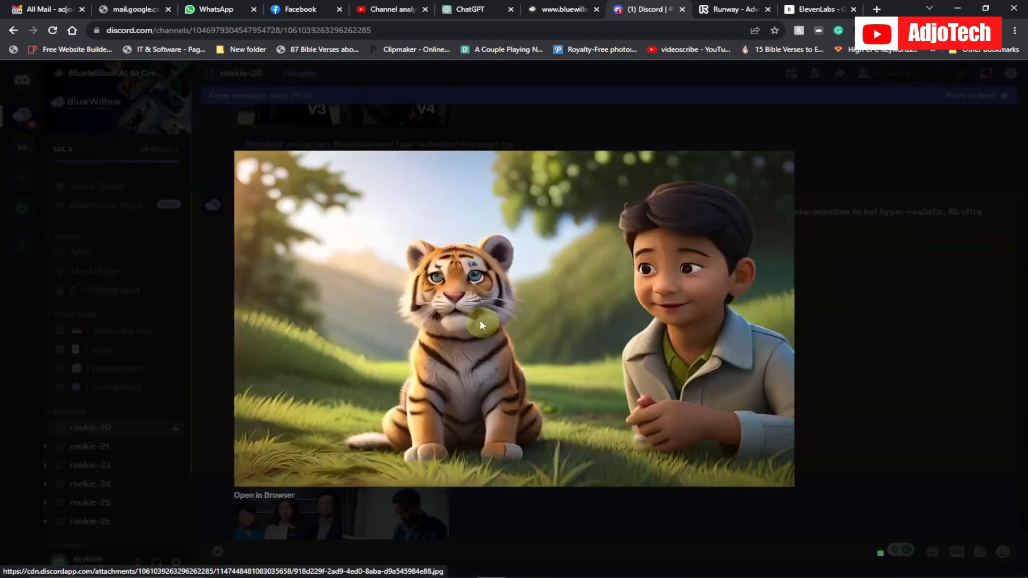
{"action": "right_click", "coordinate": [474, 312]}
{"action": "left_click", "coordinate": [490, 329]}
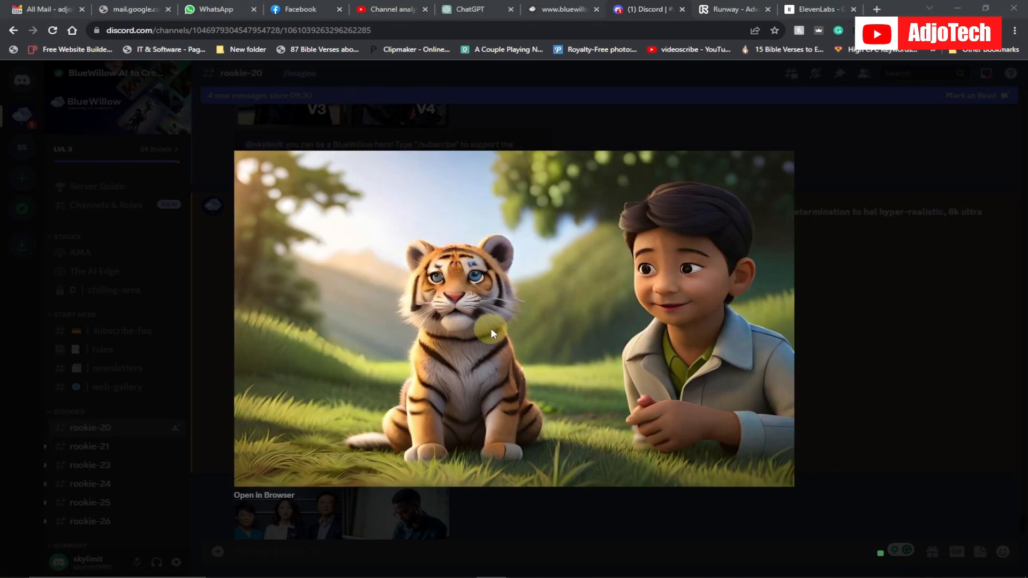
{"action": "left_click", "coordinate": [302, 271]}
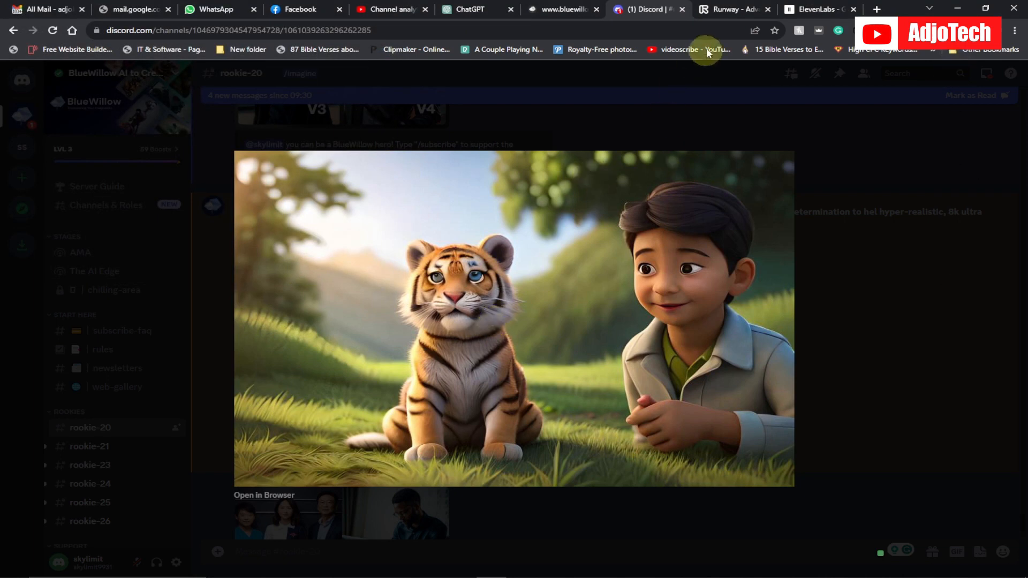
Step: Sign up for Runway with a Google account on the Free plan and dismiss the Runway Watch introduction
{"action": "left_click", "coordinate": [723, 9]}
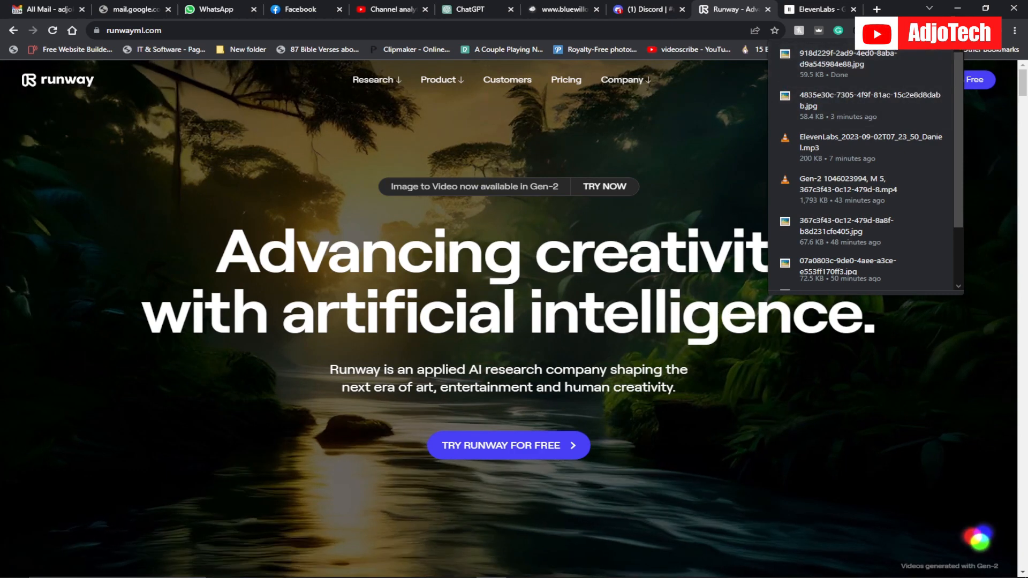
{"action": "left_click", "coordinate": [895, 98]}
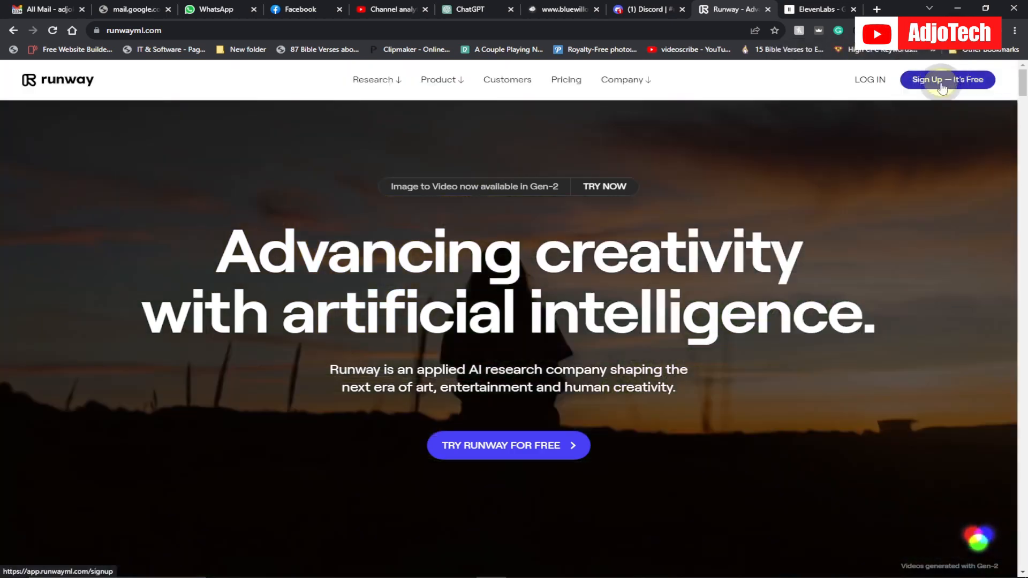
{"action": "left_click", "coordinate": [942, 88]}
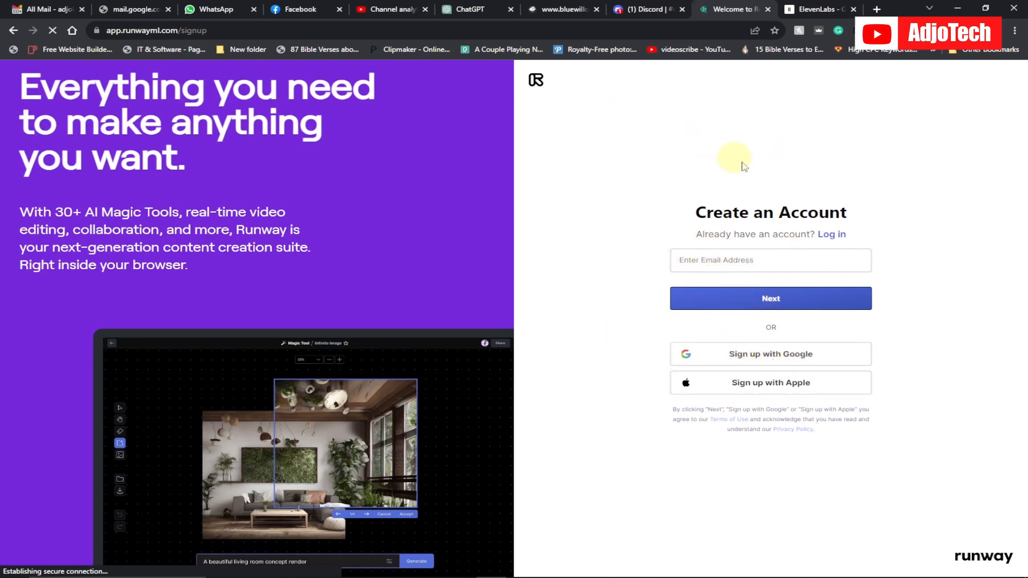
{"action": "left_click", "coordinate": [760, 358]}
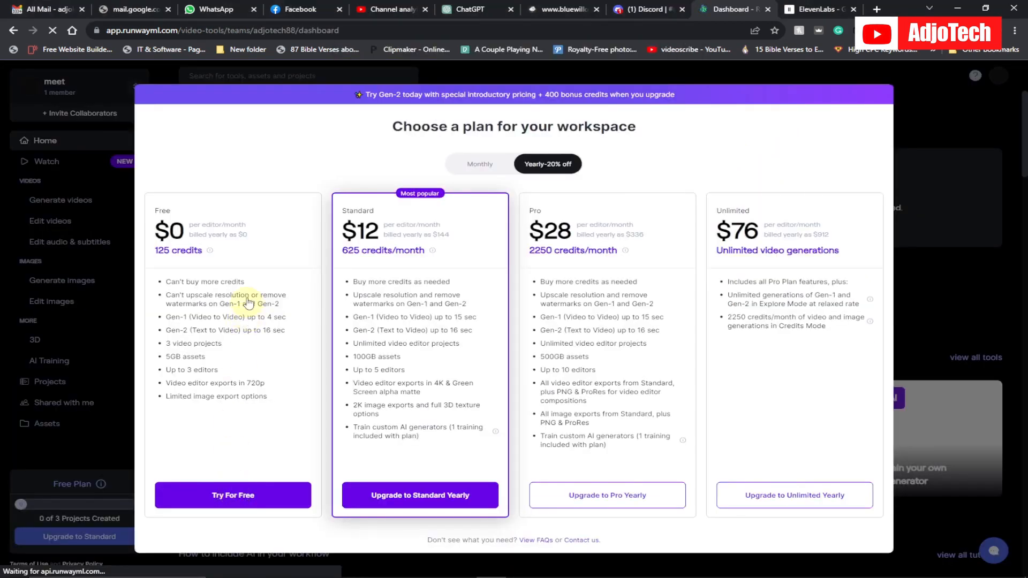
{"action": "left_click", "coordinate": [230, 501]}
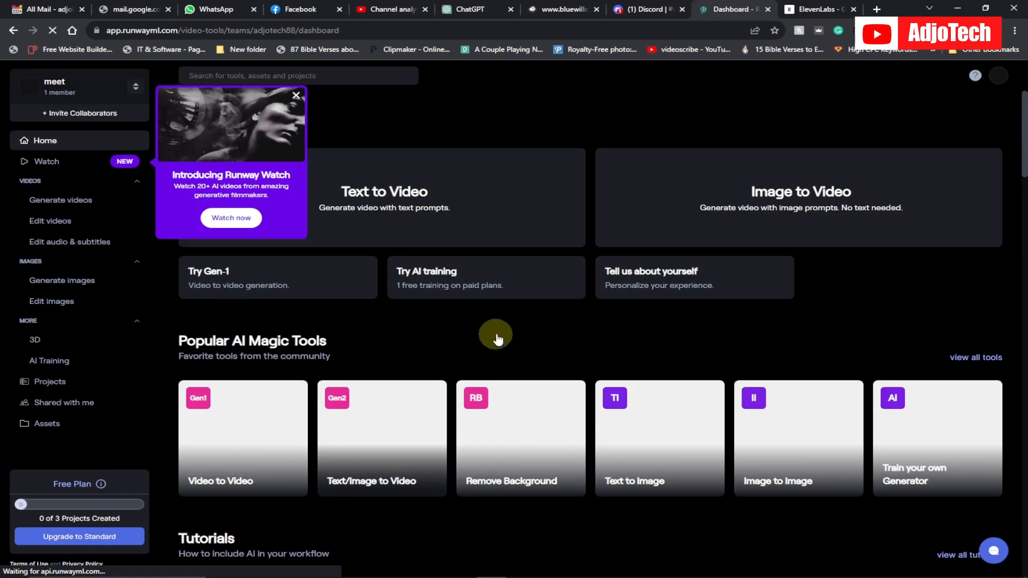
{"action": "left_click", "coordinate": [296, 95]}
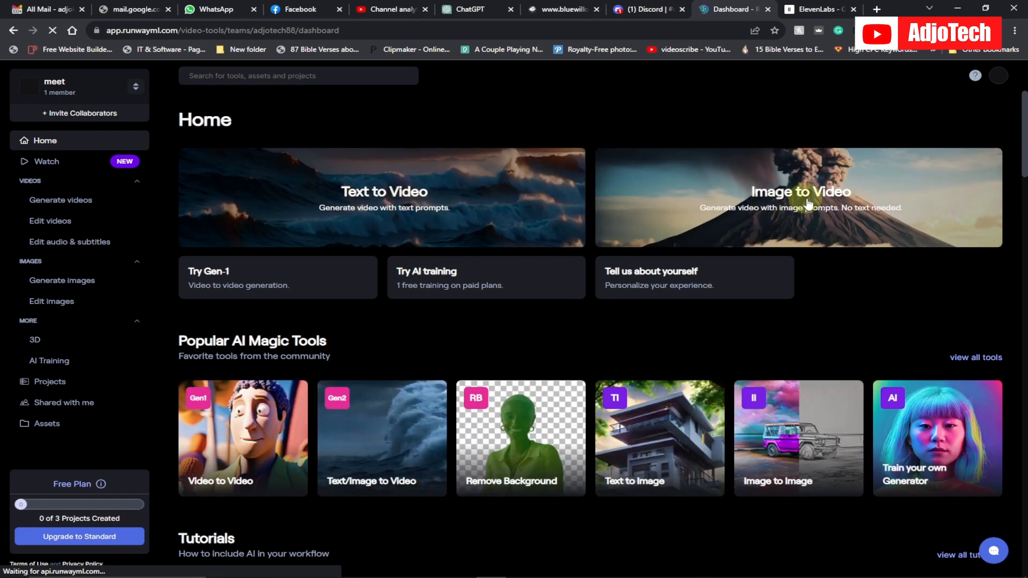
Step: Check the enlarged boy-and-tiger image in Discord, then open Runway's Gen-2 Image to Video tool and skip its welcome tips
{"action": "left_click", "coordinate": [645, 9]}
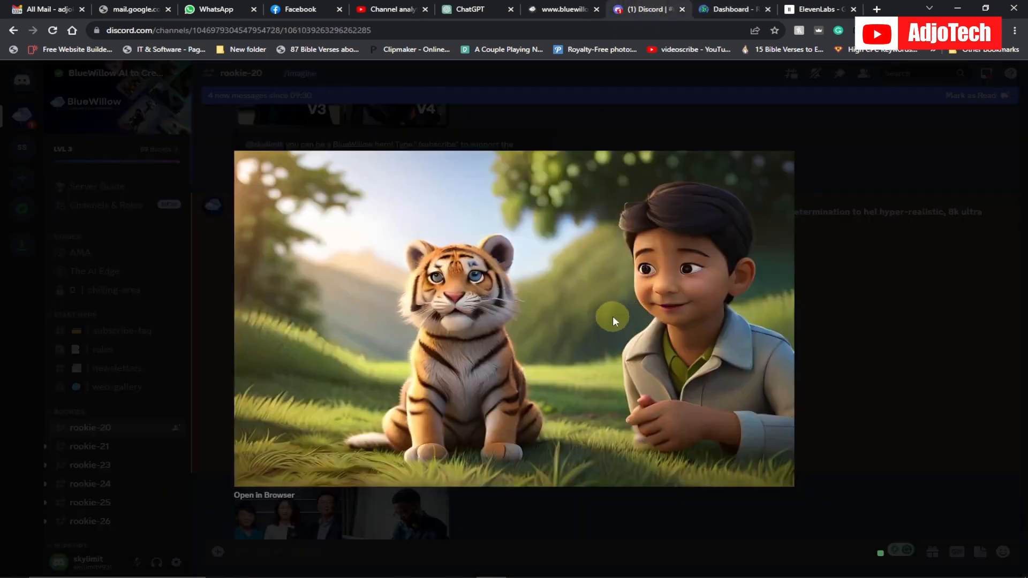
{"action": "left_click", "coordinate": [730, 9]}
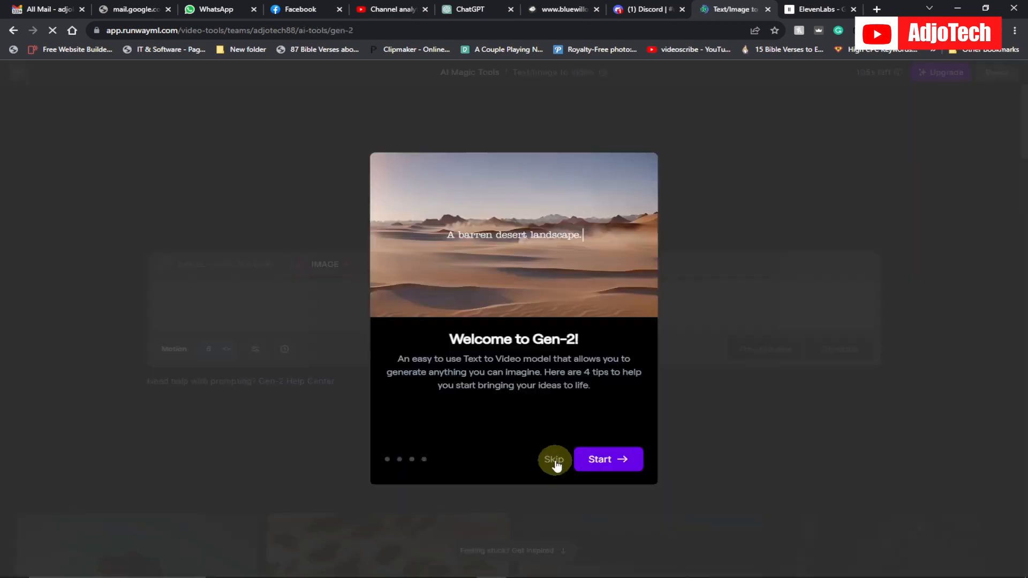
{"action": "left_click", "coordinate": [554, 460]}
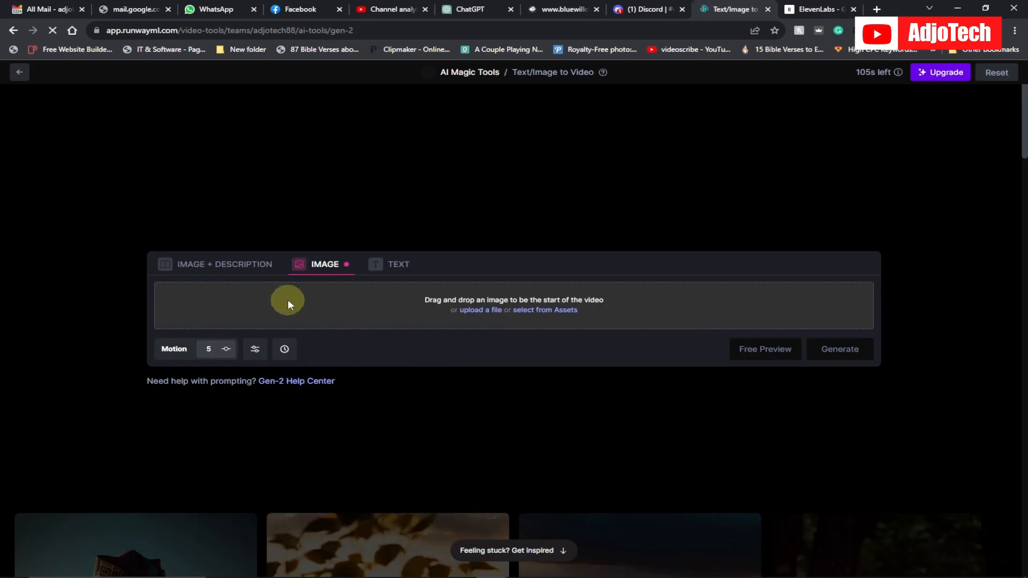
Step: Upload the saved boy-and-tiger image 918d229f-2ad9-4ed0-8aba-d9a545984e88.jpg from Downloads and generate a Gen-2 video from it
{"action": "left_click", "coordinate": [475, 311]}
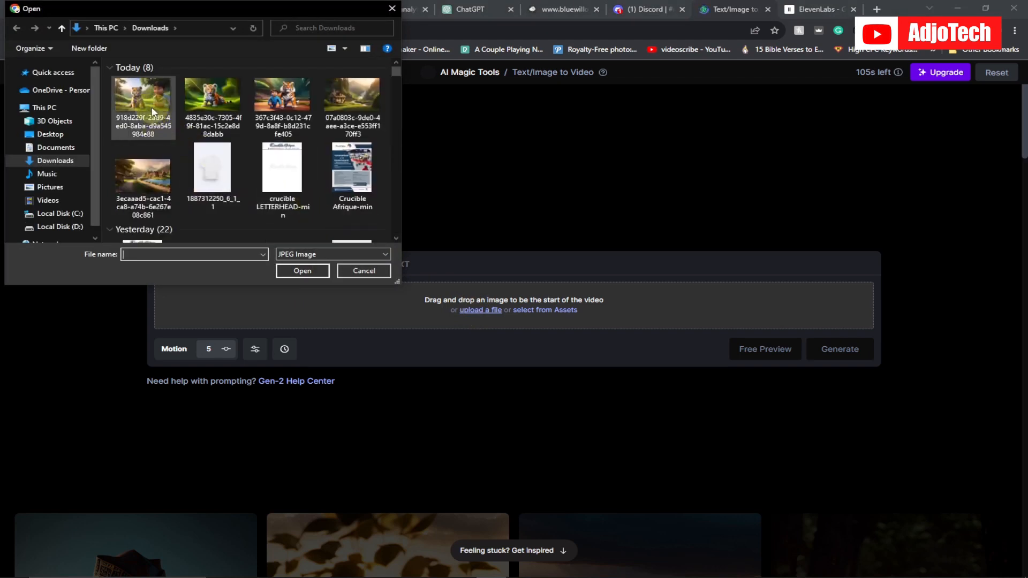
{"action": "left_click", "coordinate": [148, 103]}
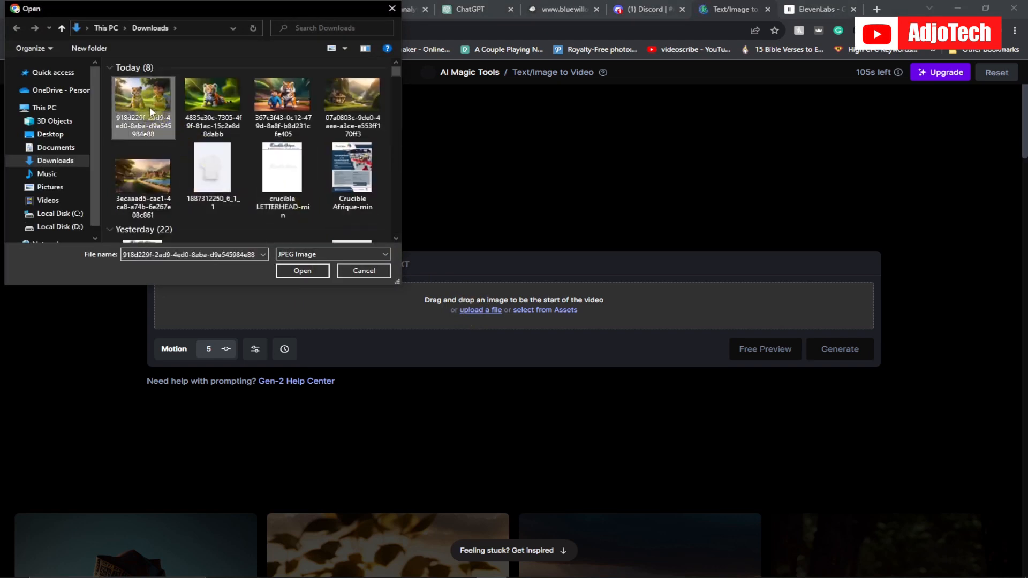
{"action": "left_click", "coordinate": [301, 271]}
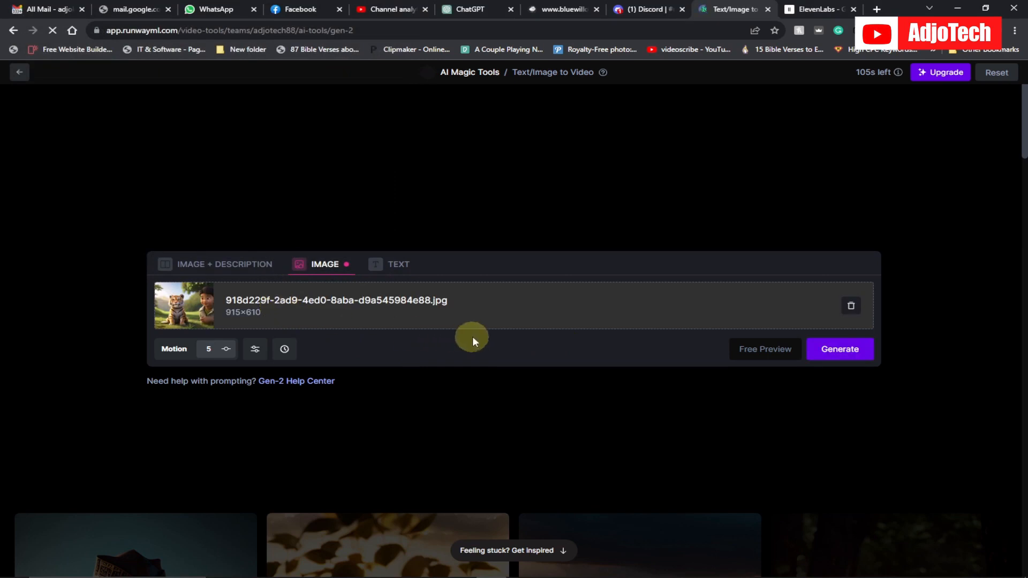
{"action": "left_click", "coordinate": [837, 353]}
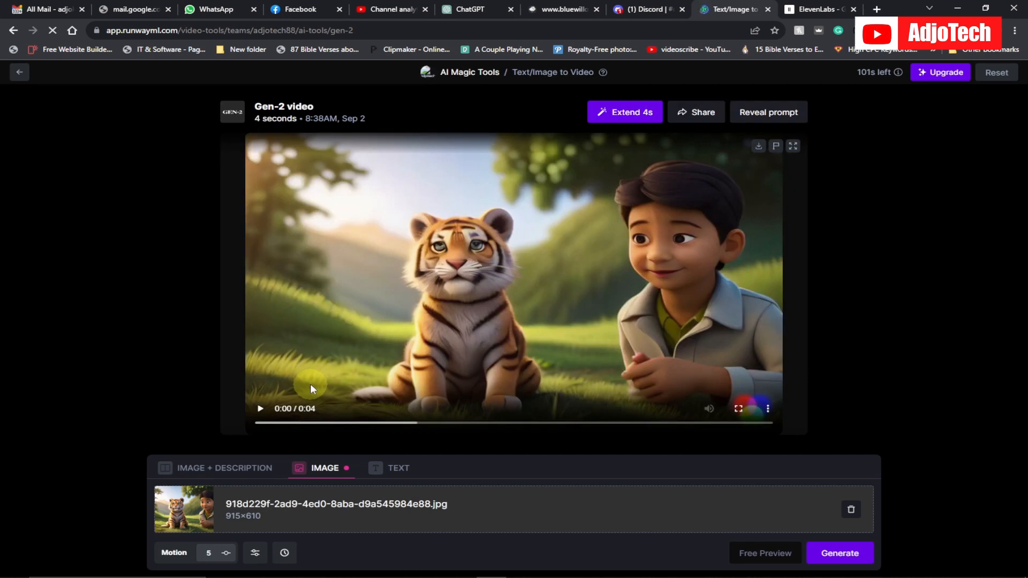
Step: Play back the generated Gen-2 video of the boy and the tiger cub
{"action": "left_click", "coordinate": [260, 411]}
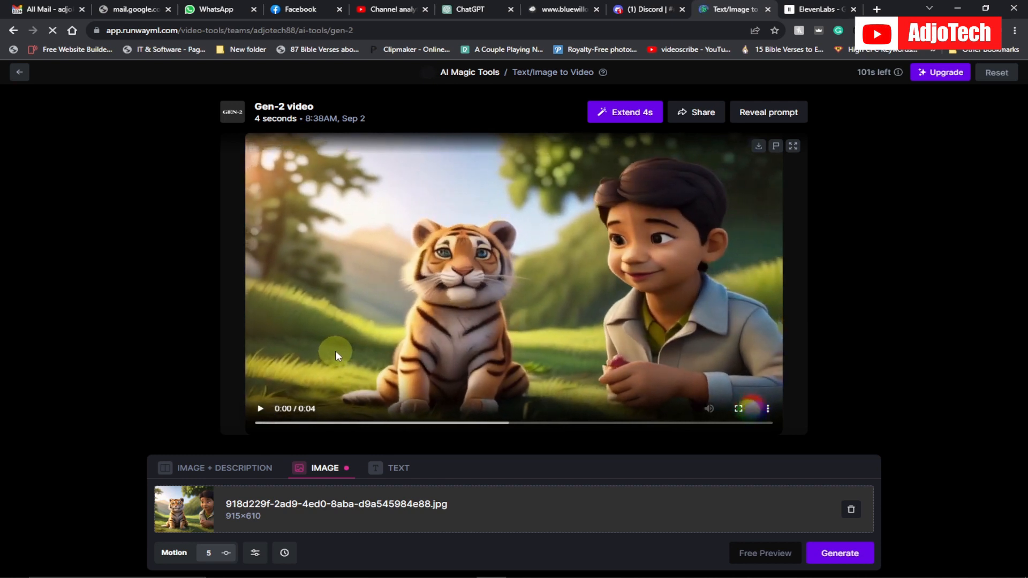
{"action": "scroll", "coordinate": [335, 351], "scroll_direction": "down", "scroll_amount": 1}
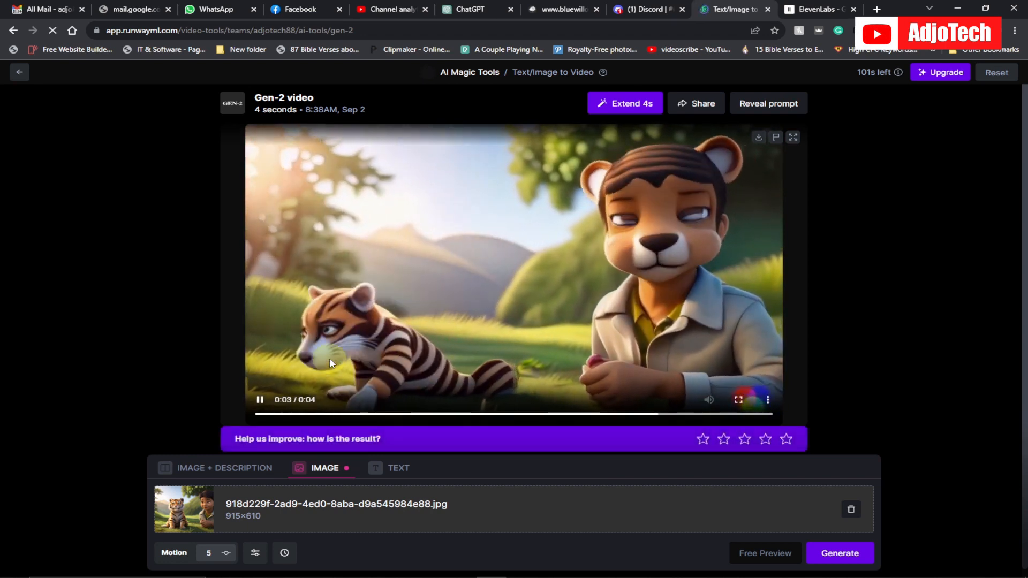
{"action": "left_click", "coordinate": [329, 357]}
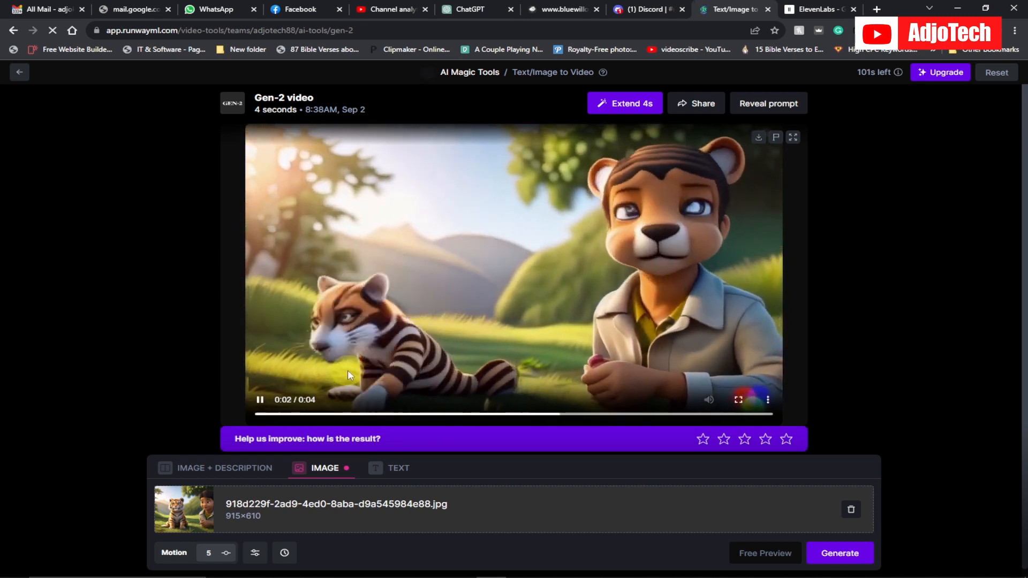
{"action": "left_click", "coordinate": [348, 370]}
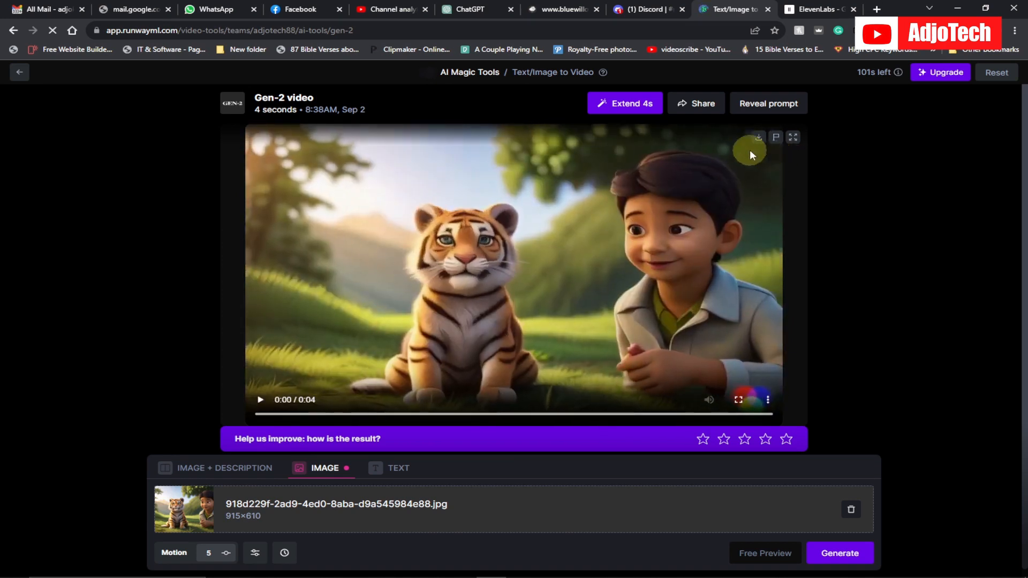
Step: Download the generated Gen-2 video and check it in the browser's recent downloads
{"action": "left_click", "coordinate": [758, 139]}
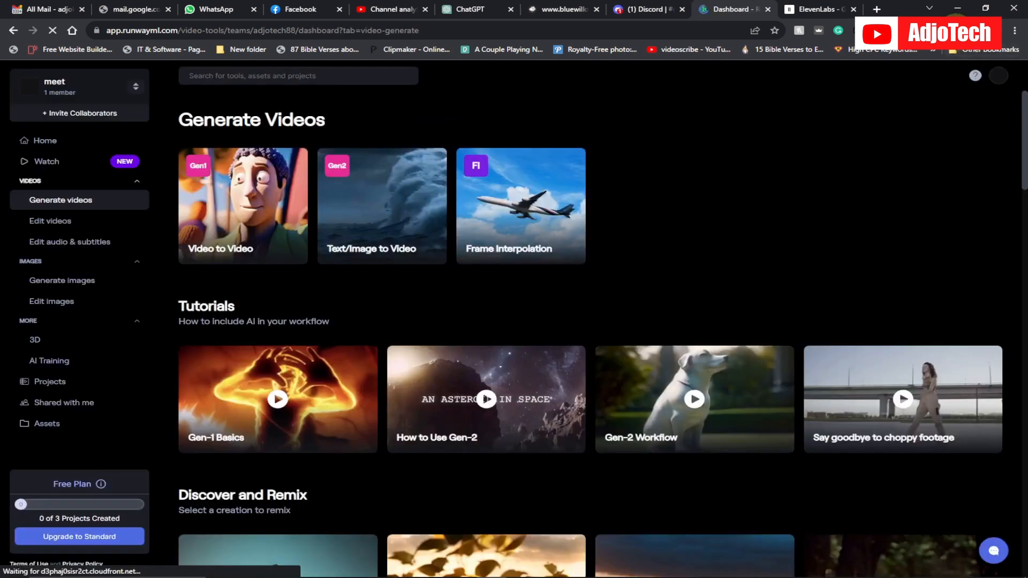
{"action": "left_click", "coordinate": [955, 30]}
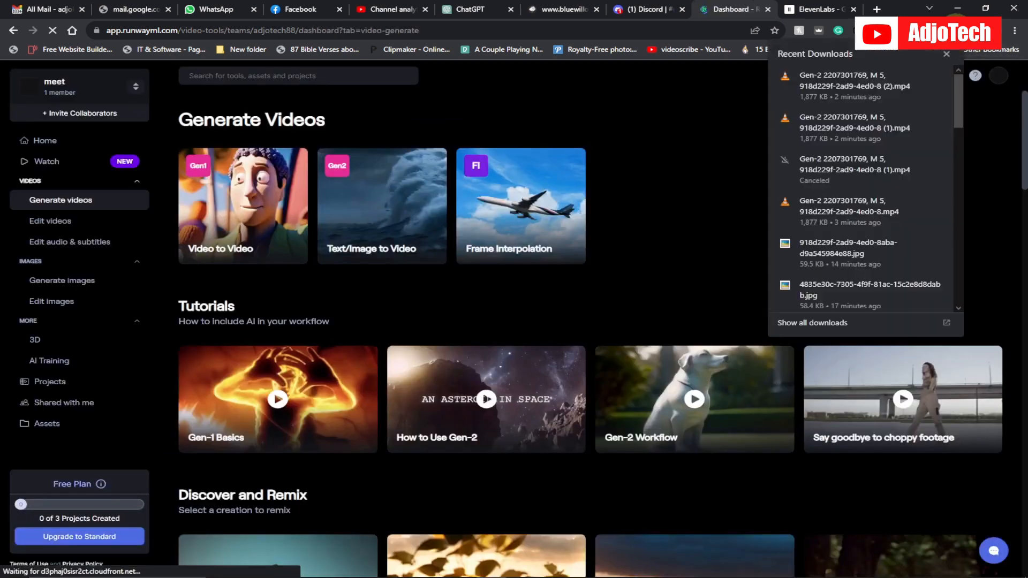
{"action": "left_click", "coordinate": [954, 30]}
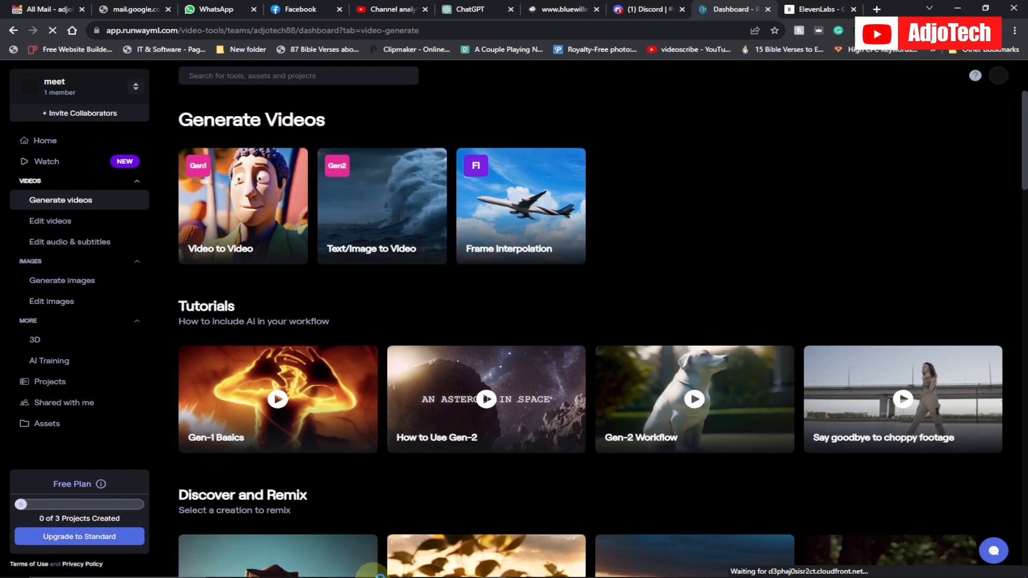
Step: Switch to Adobe Premiere Pro and zoom in on the Sequence 01 timeline
{"action": "left_click", "coordinate": [371, 566]}
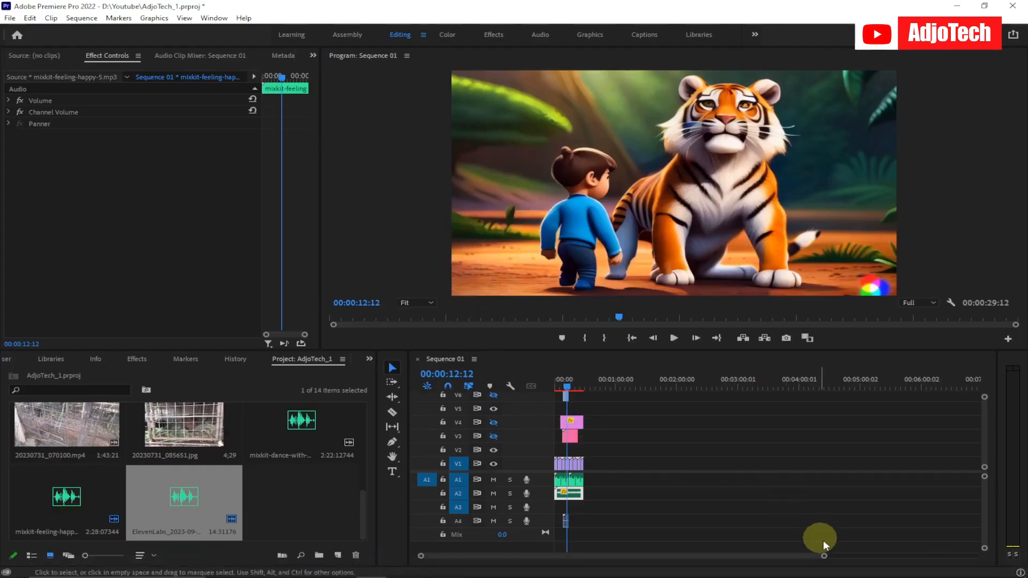
{"action": "left_click_drag", "start_coordinate": [822, 558], "coordinate": [691, 548]}
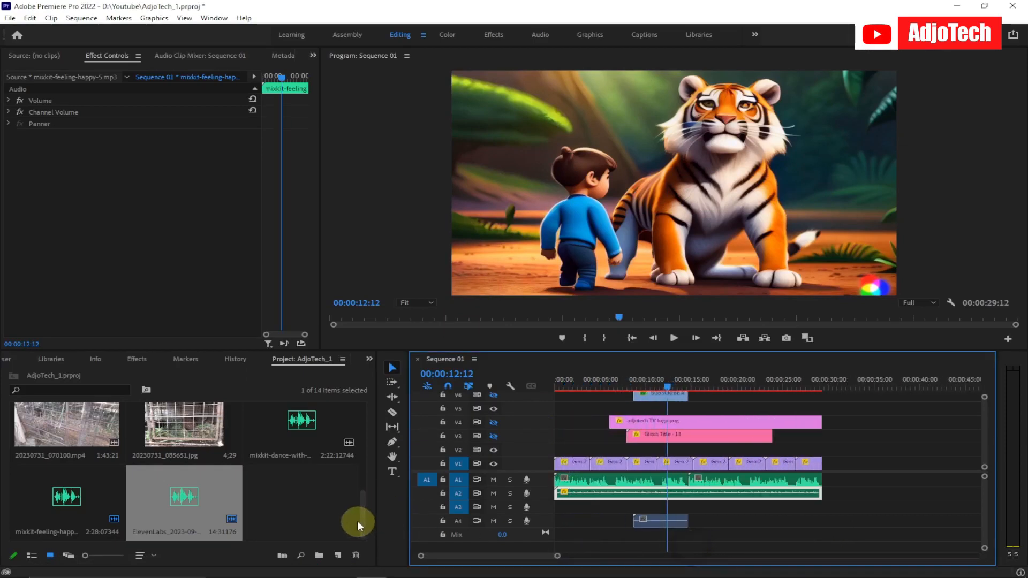
Step: Look over the project's imported media and the Downloads folder, and move the Sequence 01 playhead back to 00:00:09:02
{"action": "scroll", "coordinate": [359, 507], "scroll_direction": "up", "scroll_amount": 1}
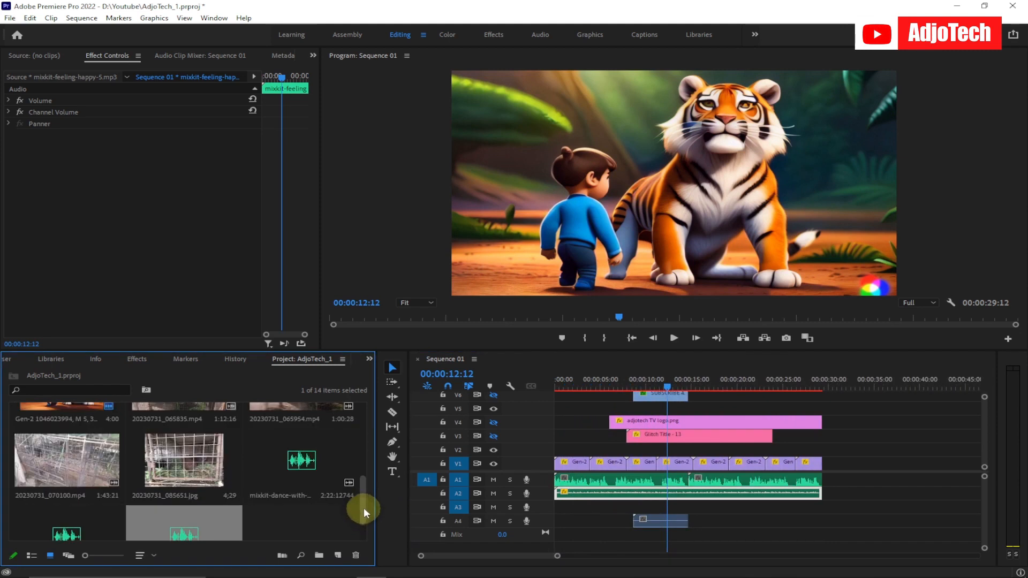
{"action": "scroll", "coordinate": [364, 500], "scroll_direction": "down", "scroll_amount": 1}
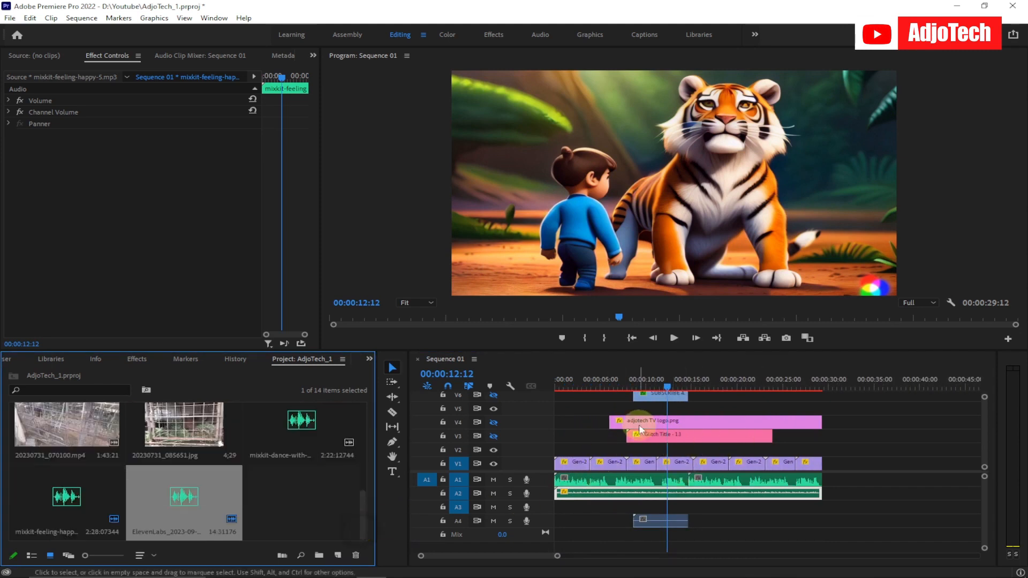
{"action": "left_click", "coordinate": [281, 567]}
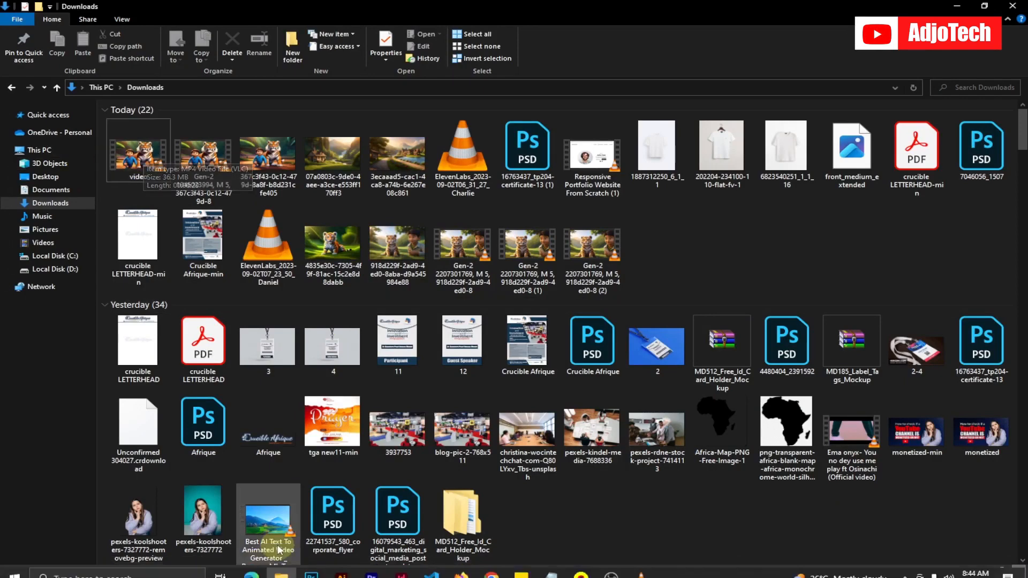
{"action": "left_click", "coordinate": [370, 575]}
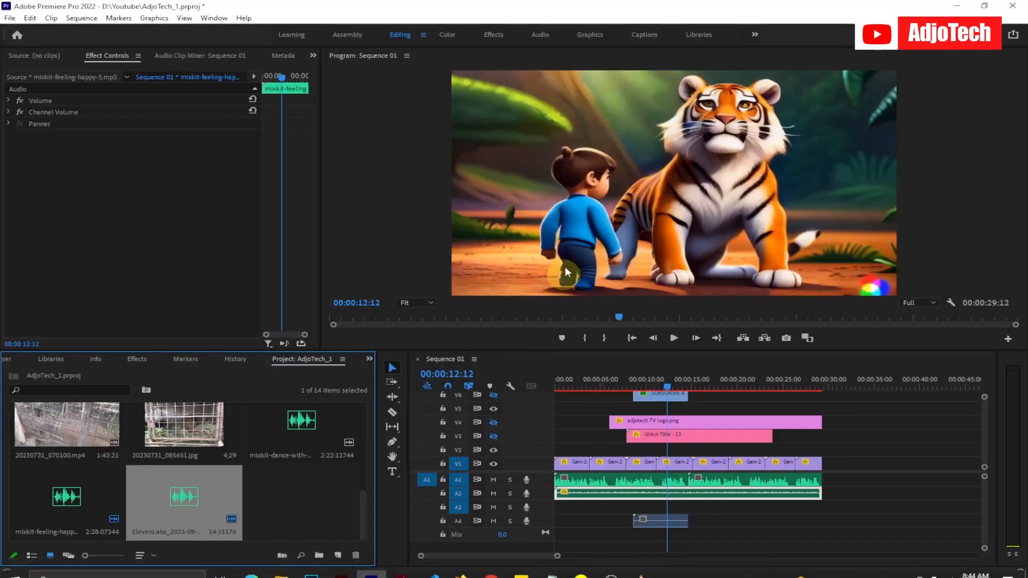
{"action": "left_click_drag", "start_coordinate": [667, 387], "coordinate": [637, 383]}
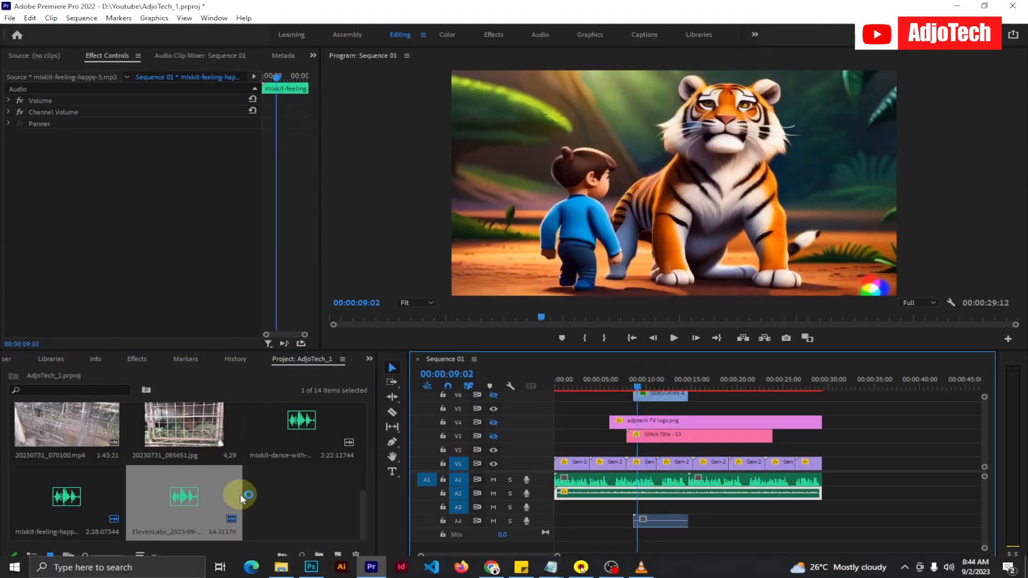
Step: Import the file named video from the Downloads folder into the AdjoTech_1 project and move the sequence playhead to 00:00:13:20
{"action": "left_click", "coordinate": [280, 570]}
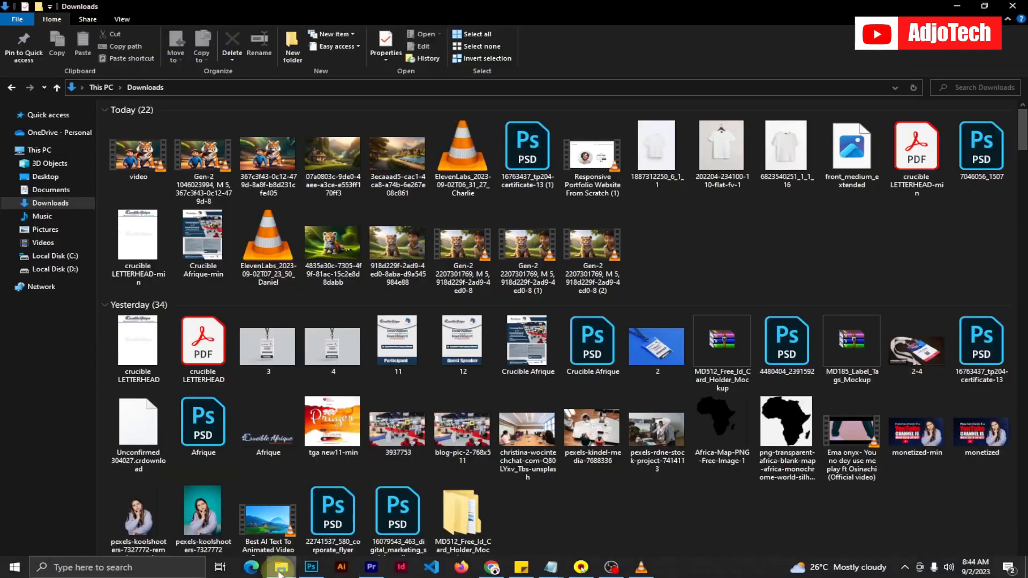
{"action": "left_click", "coordinate": [136, 168]}
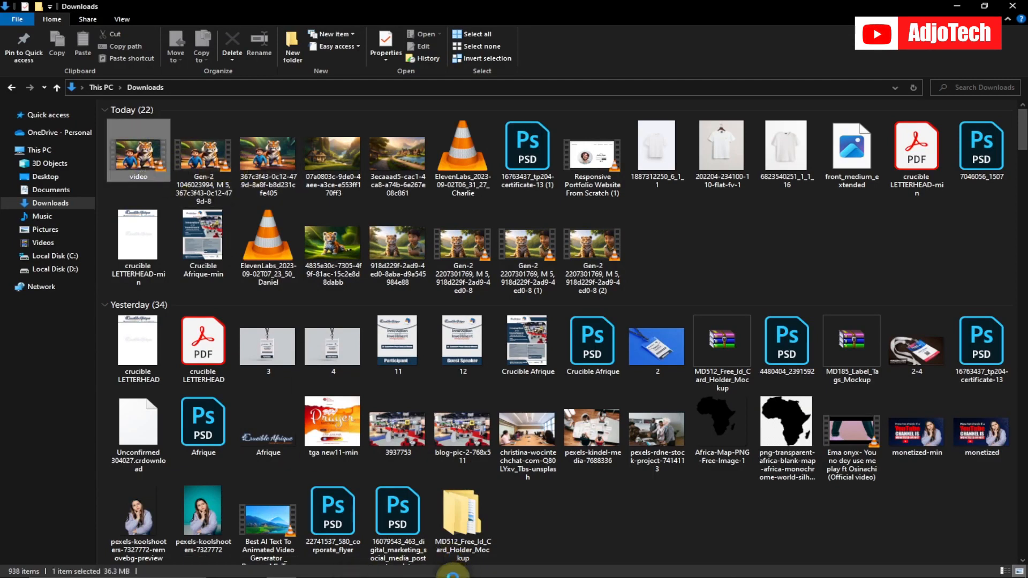
{"action": "left_click_drag", "start_coordinate": [453, 572], "coordinate": [308, 508]}
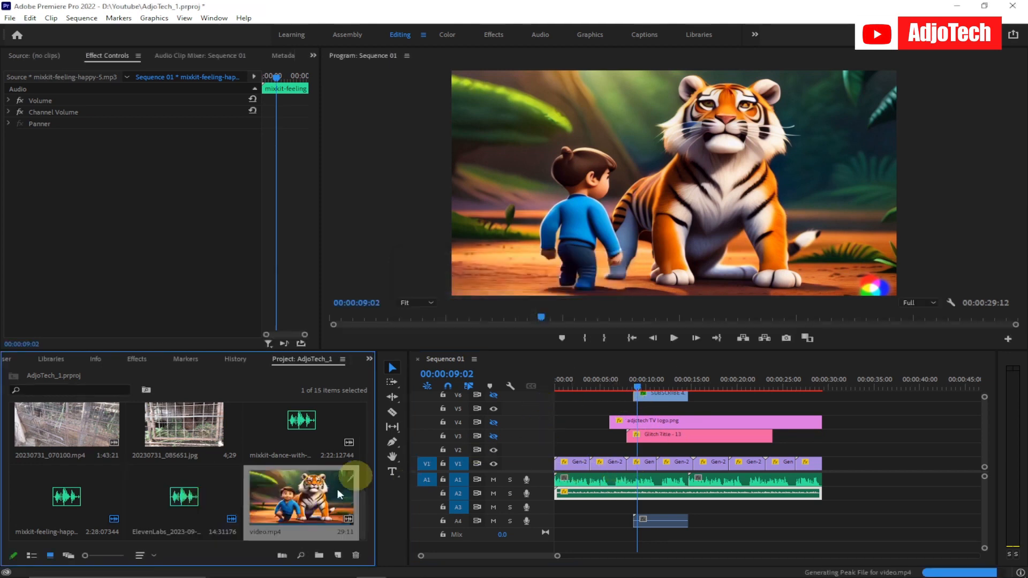
{"action": "left_click_drag", "start_coordinate": [638, 381], "coordinate": [681, 388]}
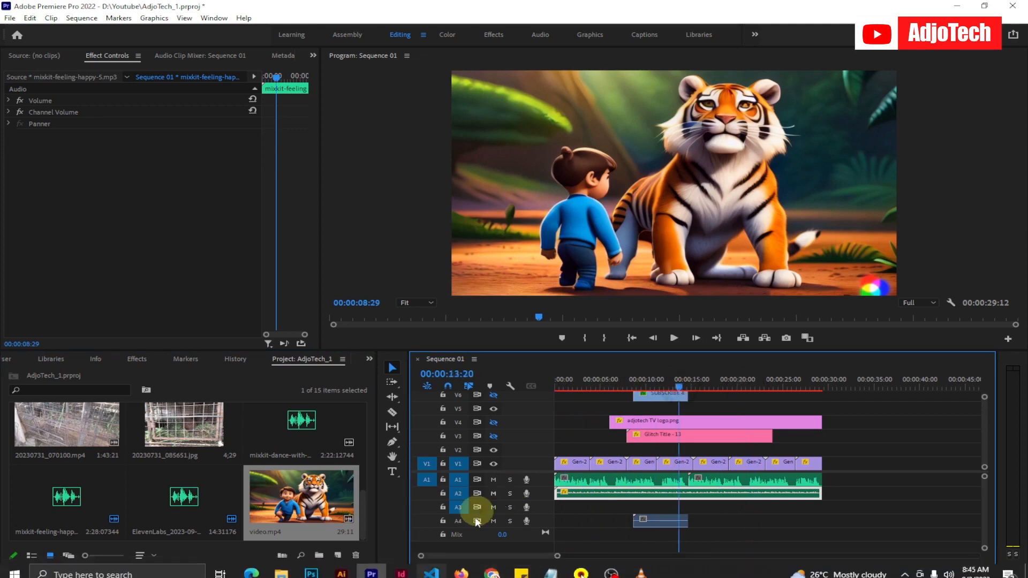
Step: Switch to ChatGPT in the browser and highlight the Sentence 2 image prompt about the young tiger cub
{"action": "left_click", "coordinate": [498, 572]}
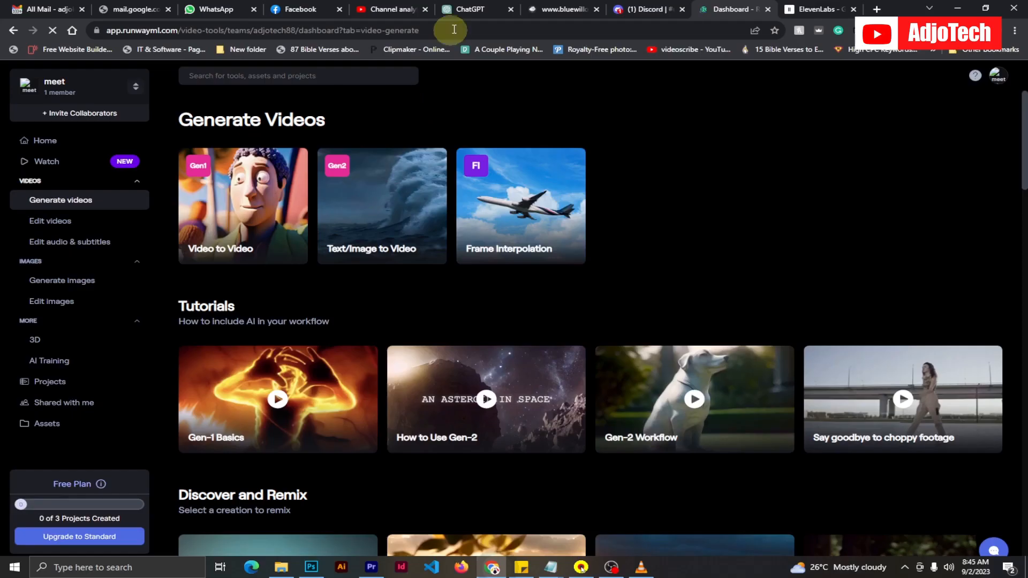
{"action": "left_click", "coordinate": [467, 10]}
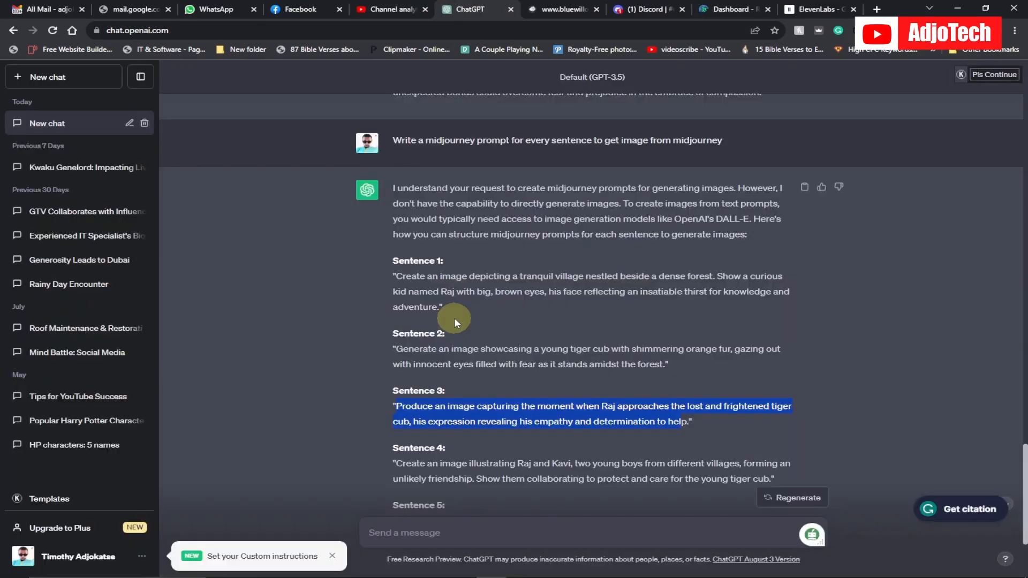
{"action": "left_click_drag", "start_coordinate": [395, 349], "coordinate": [661, 364]}
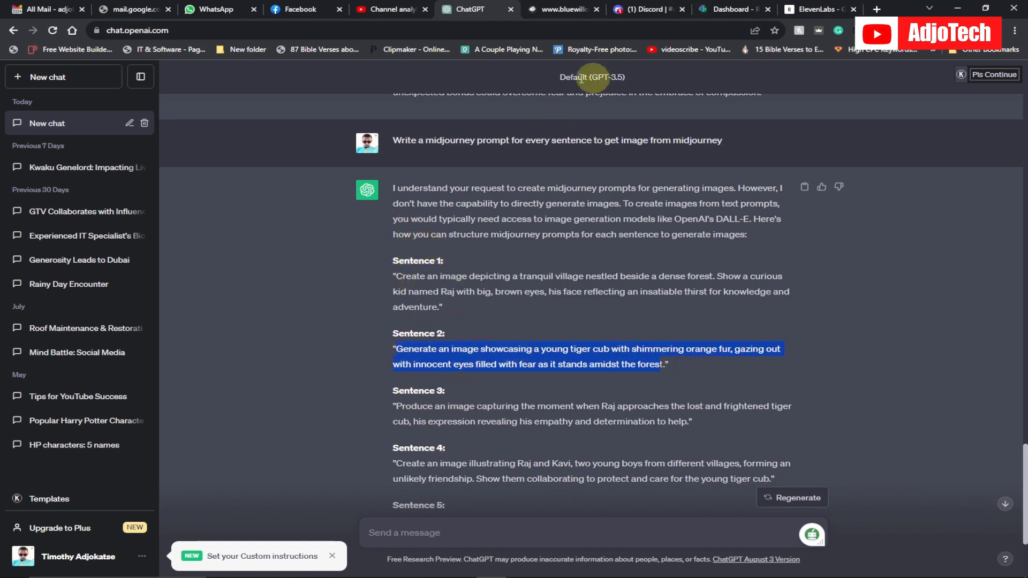
Step: Review the upscaled BlueWillow boy-and-tiger image in Discord and the Runway dashboard, and return to Adobe Premiere Pro
{"action": "left_click", "coordinate": [640, 9]}
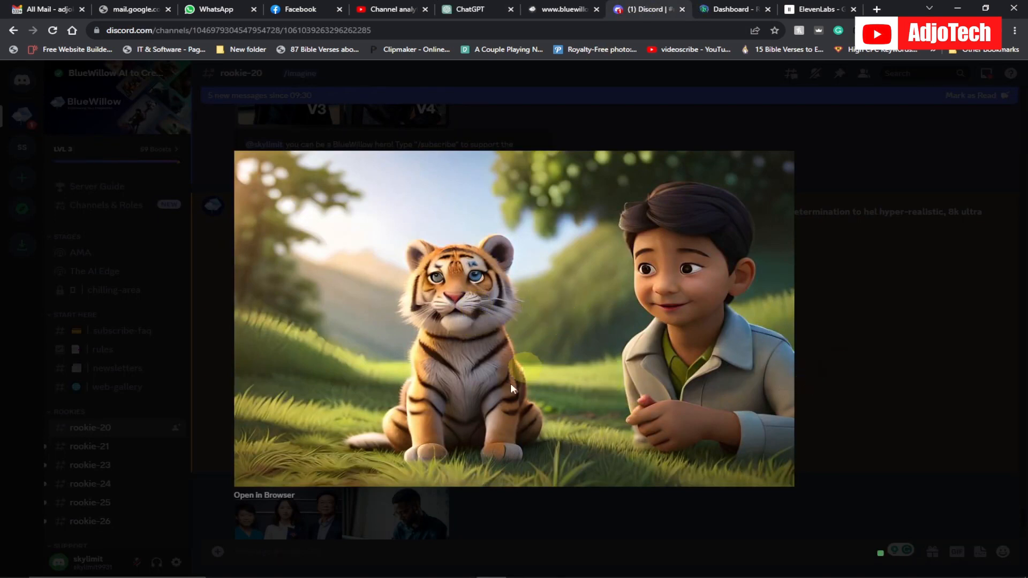
{"action": "left_click", "coordinate": [705, 15]}
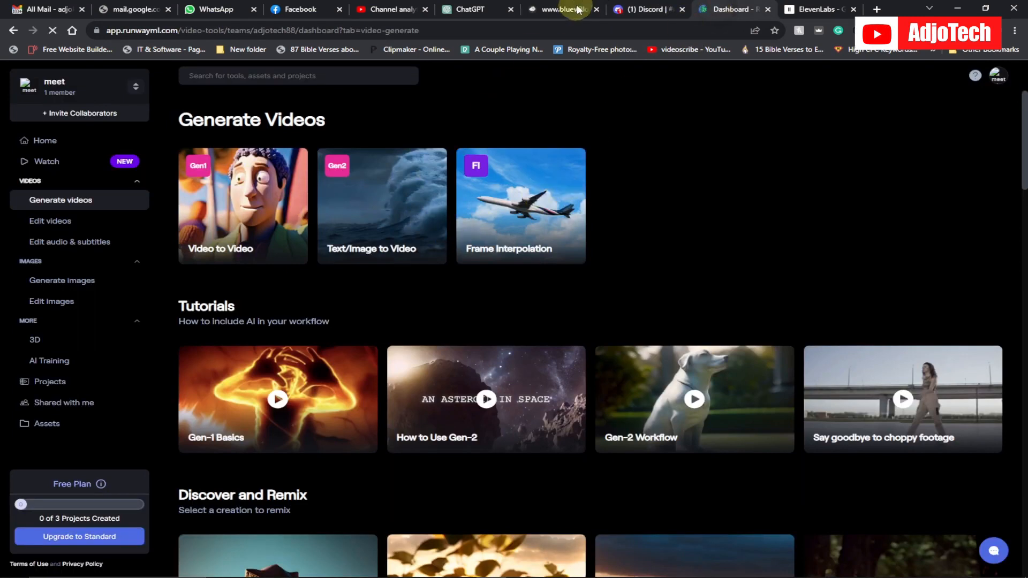
{"action": "left_click", "coordinate": [638, 11]}
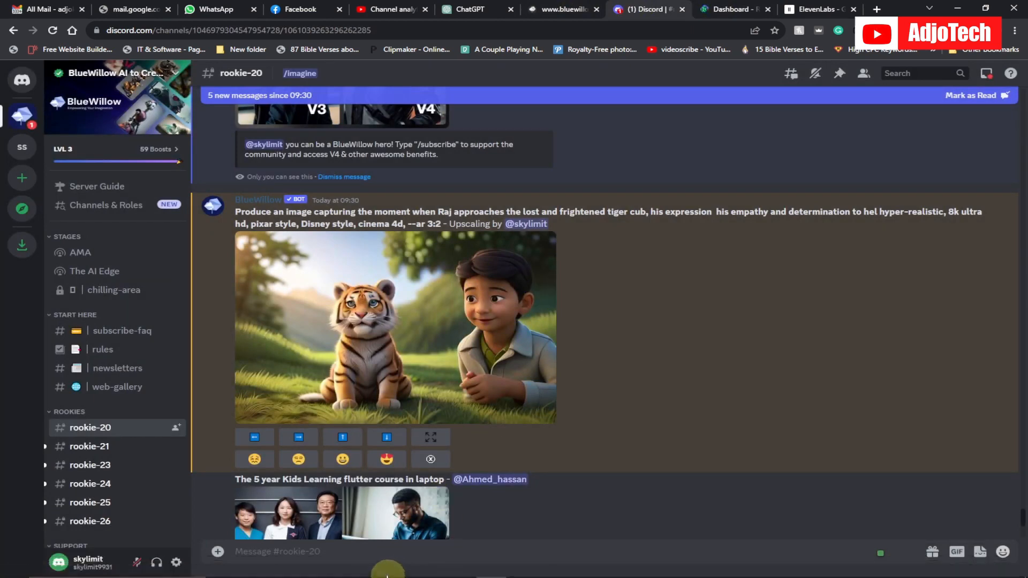
{"action": "left_click", "coordinate": [370, 568]}
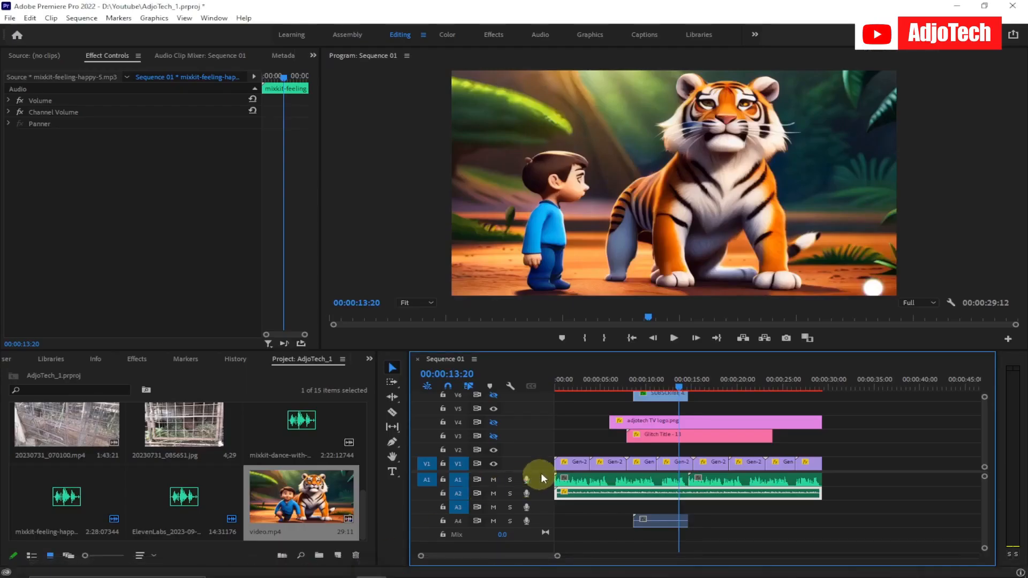